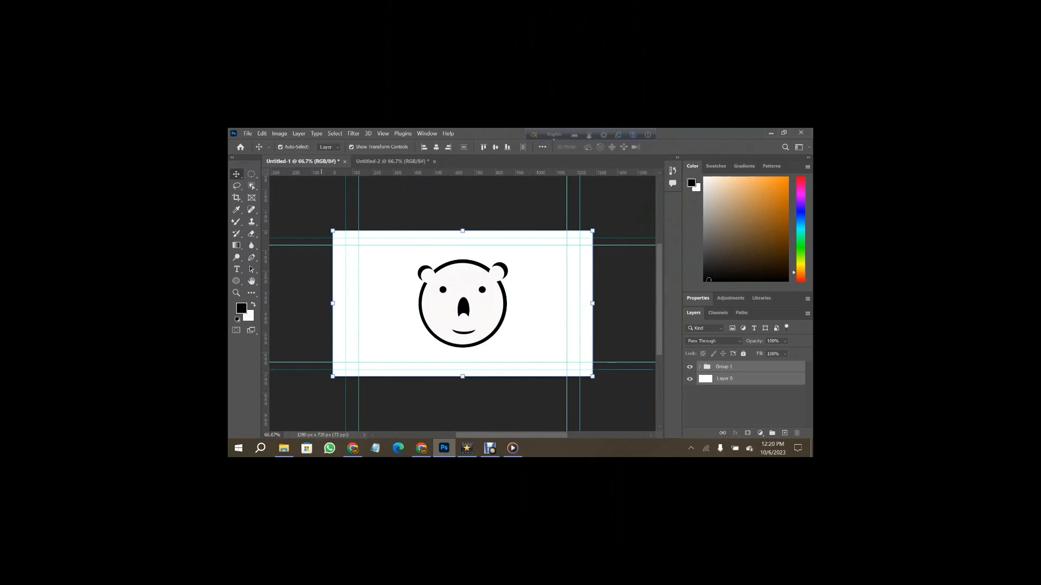
Step: Create a 1280 x 720 px document from the HDV/HDTV 720p preset, named "cartoon face creat in photoshop"
left_click(247, 133)
left_click(256, 143)
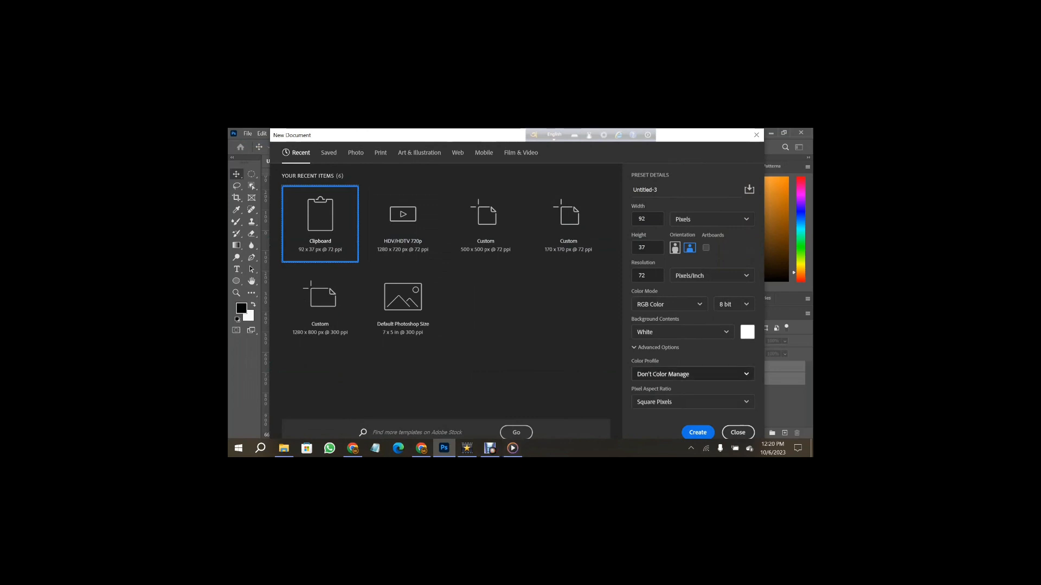
left_click(402, 224)
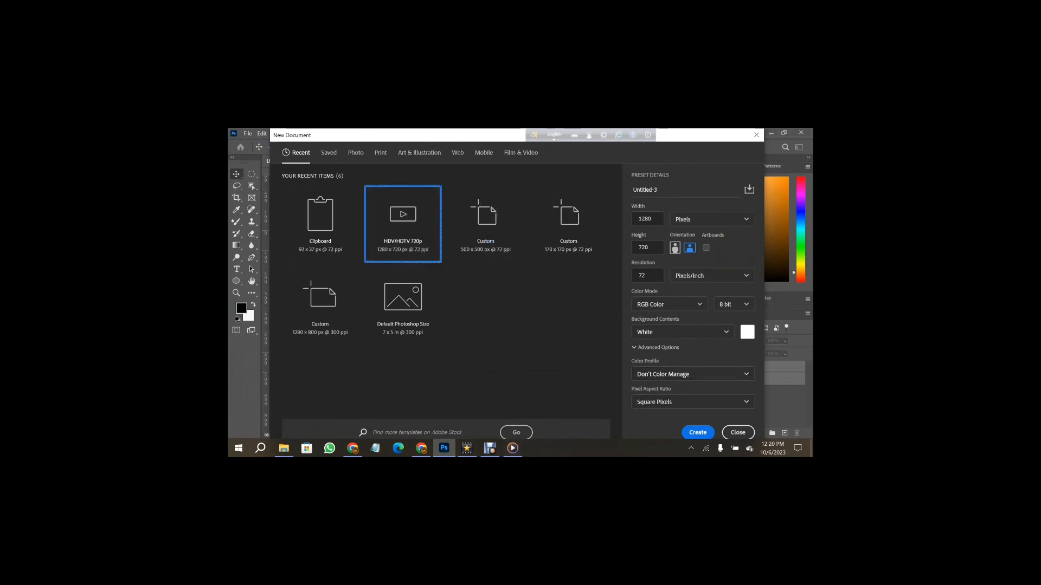
left_click(645, 189)
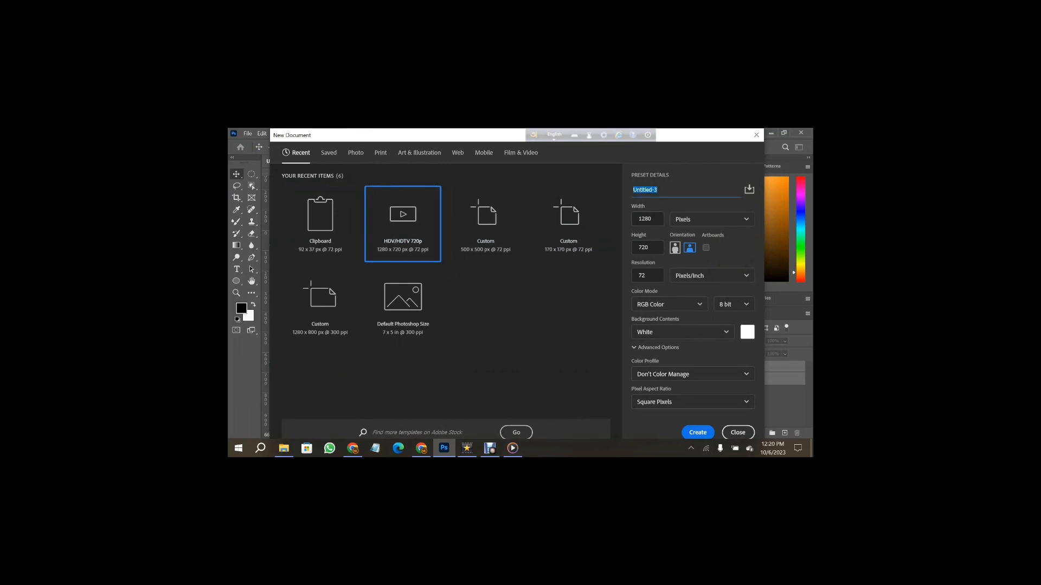
type("ca")
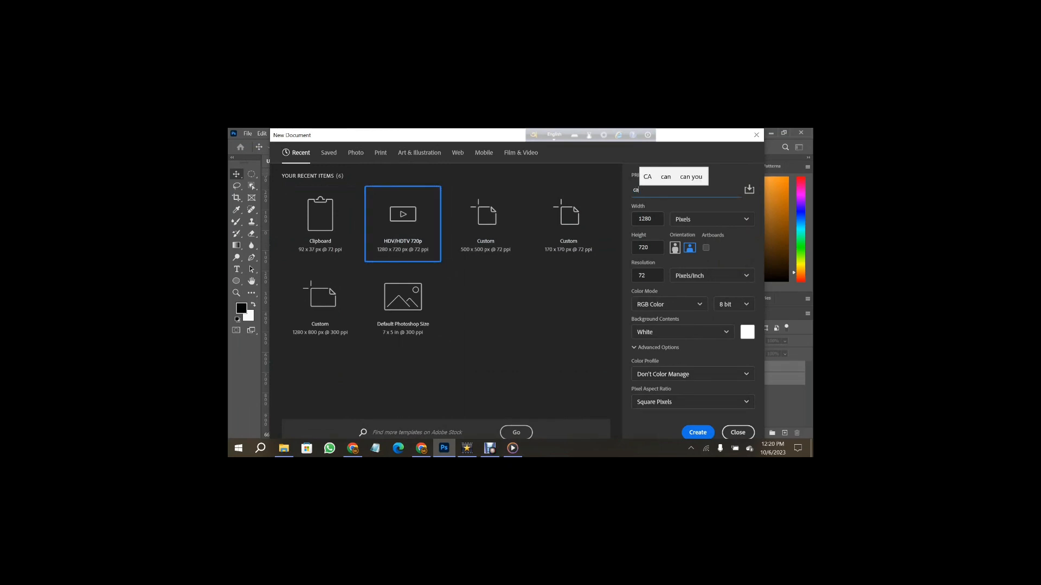
type("rt")
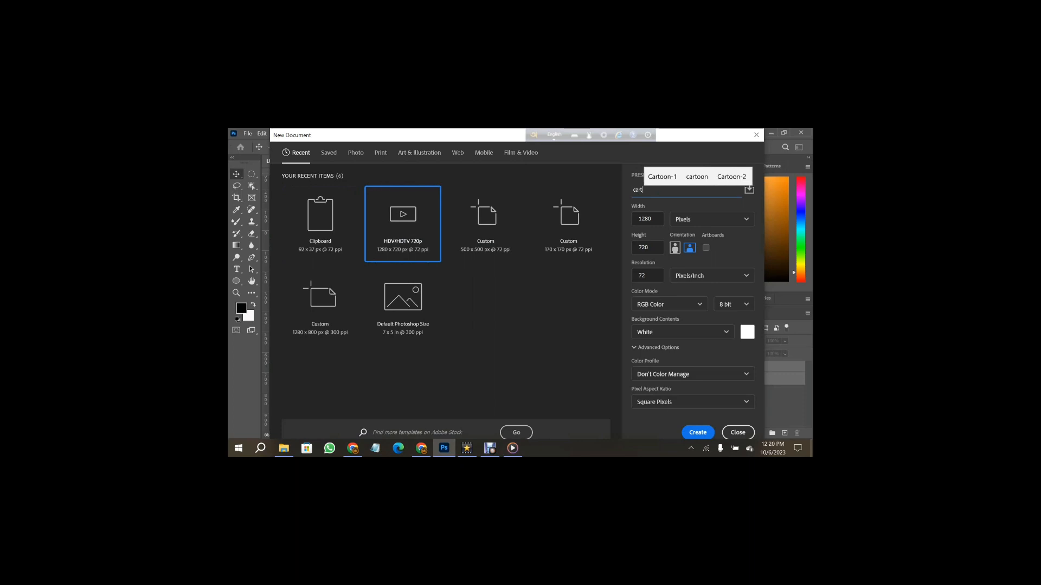
type("oon fac")
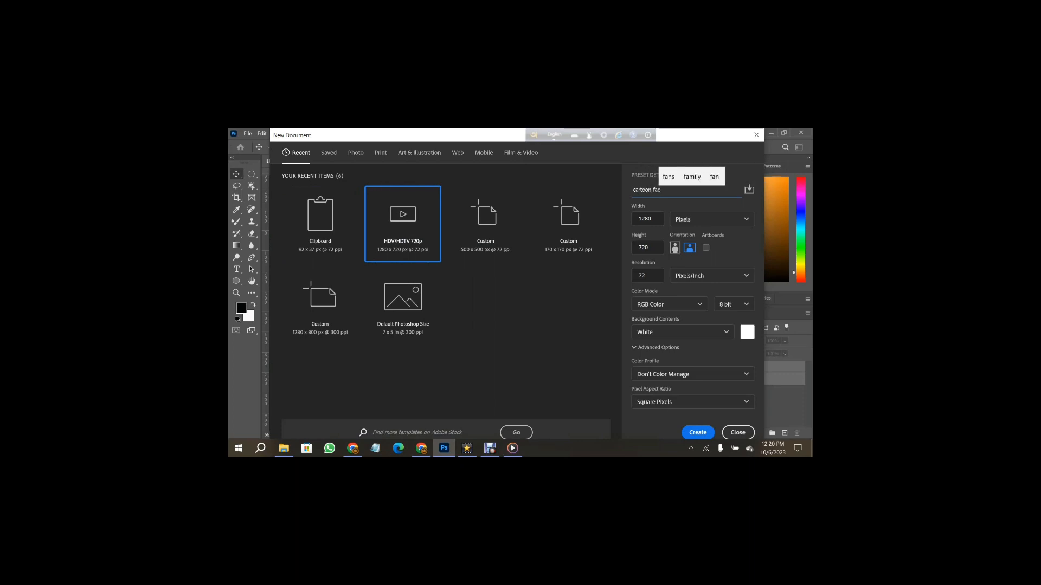
type("e creat")
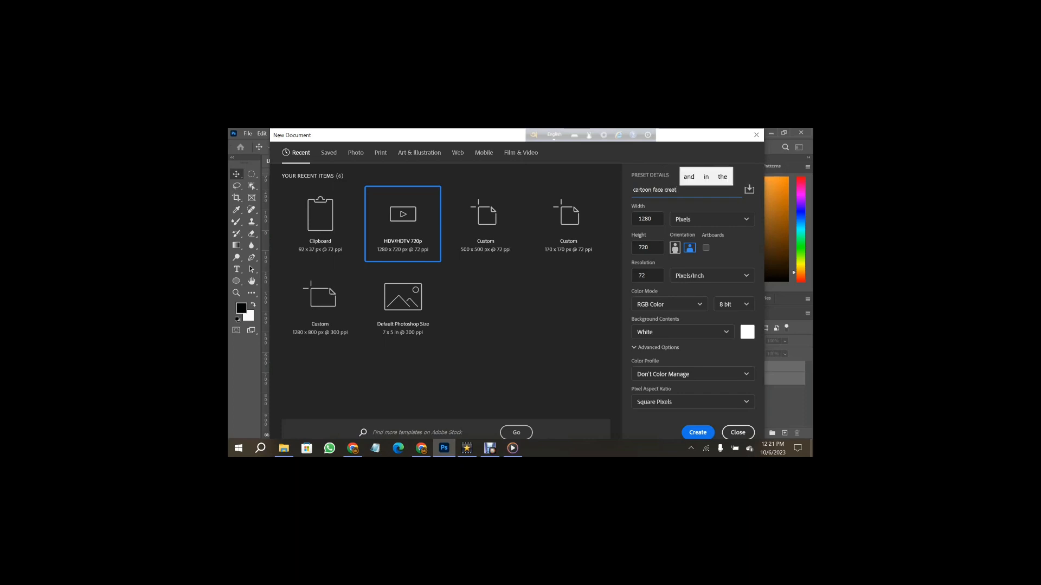
type(" i")
key("BackSpace")
type("l")
type(" photo")
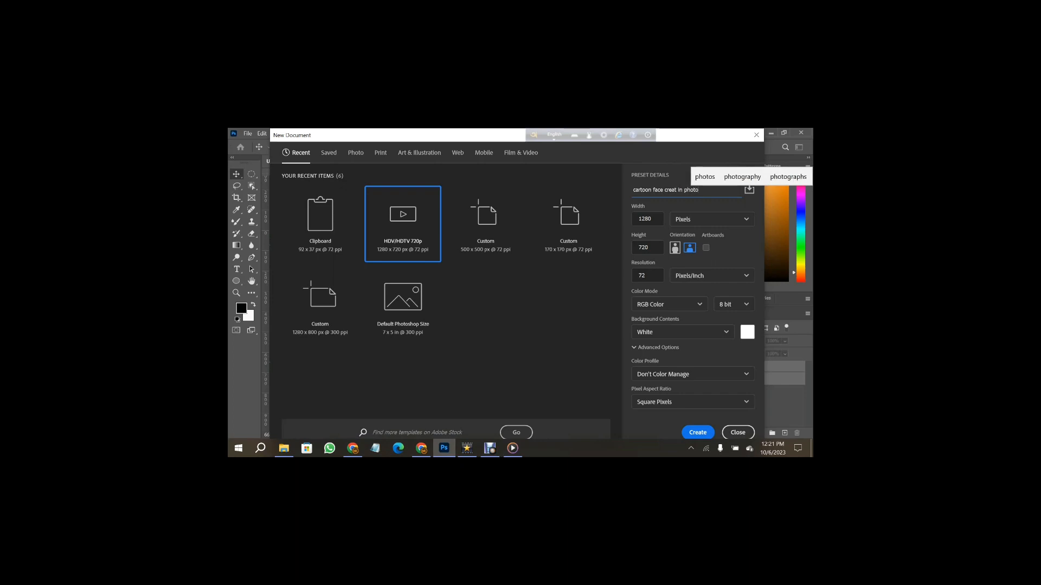
type("shop")
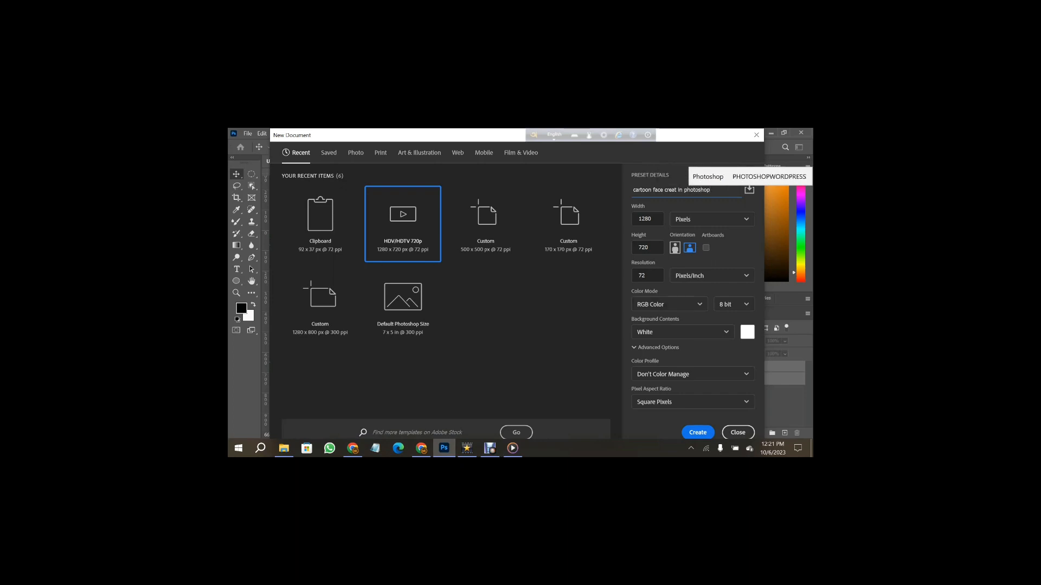
left_click(698, 432)
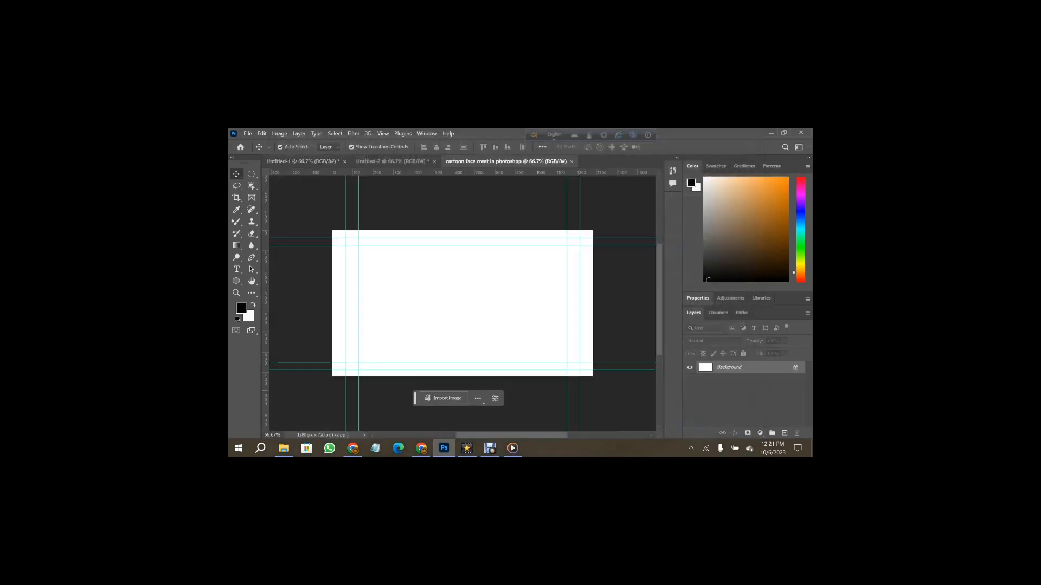
Step: Add a new layer and make a circular selection about 400 px across near the middle of the canvas
key("ctrl+shift+alt+n")
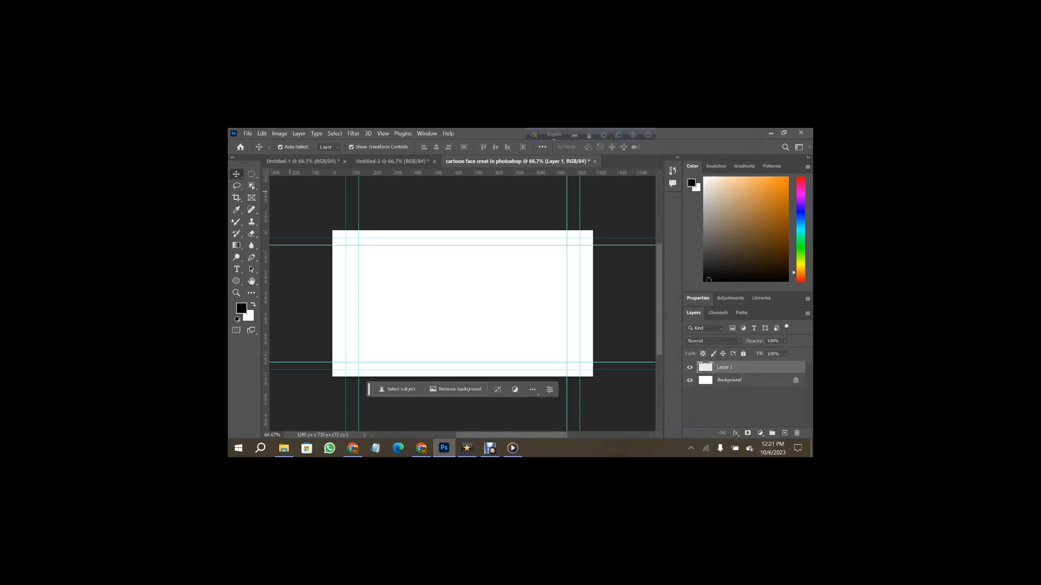
key("m")
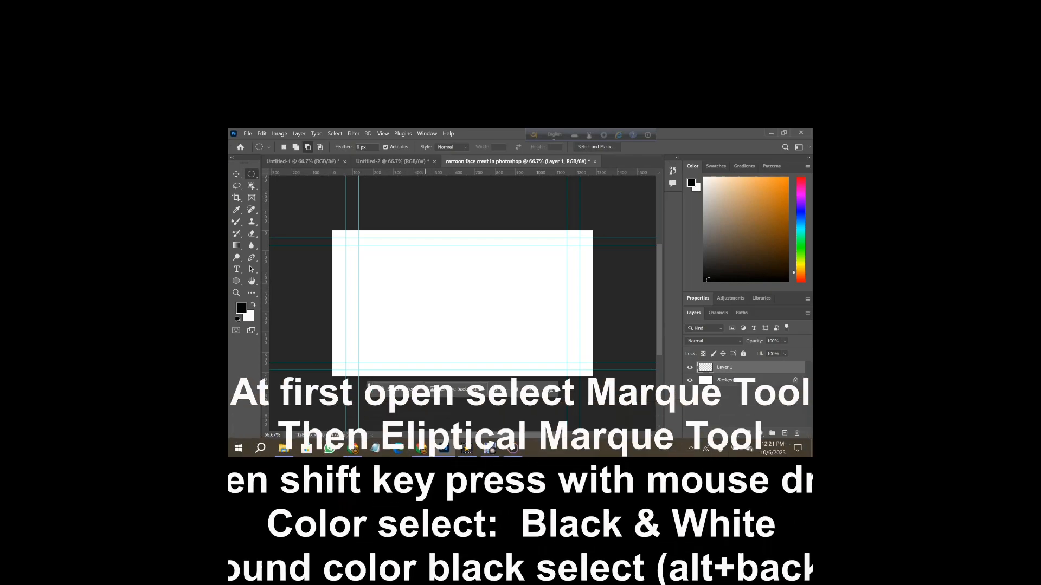
left_click_drag(422, 271, 505, 352)
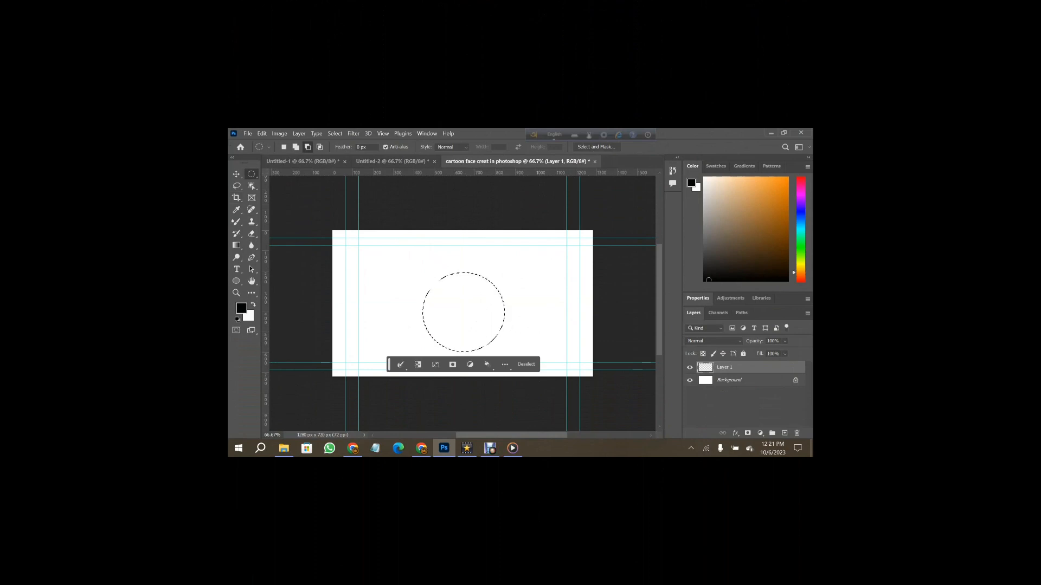
left_click_drag(459, 311, 452, 303)
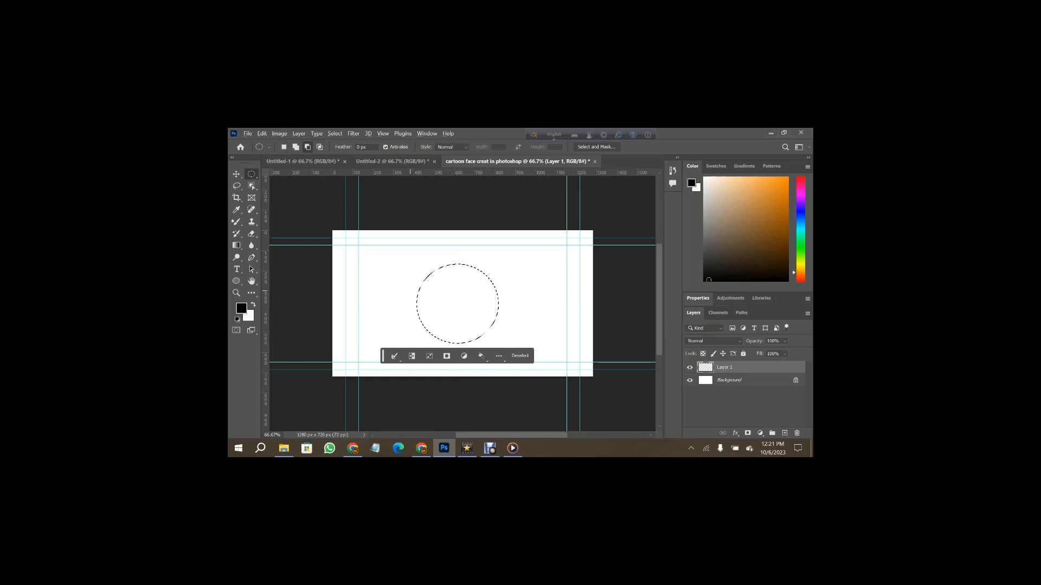
key("alt+BackSpace")
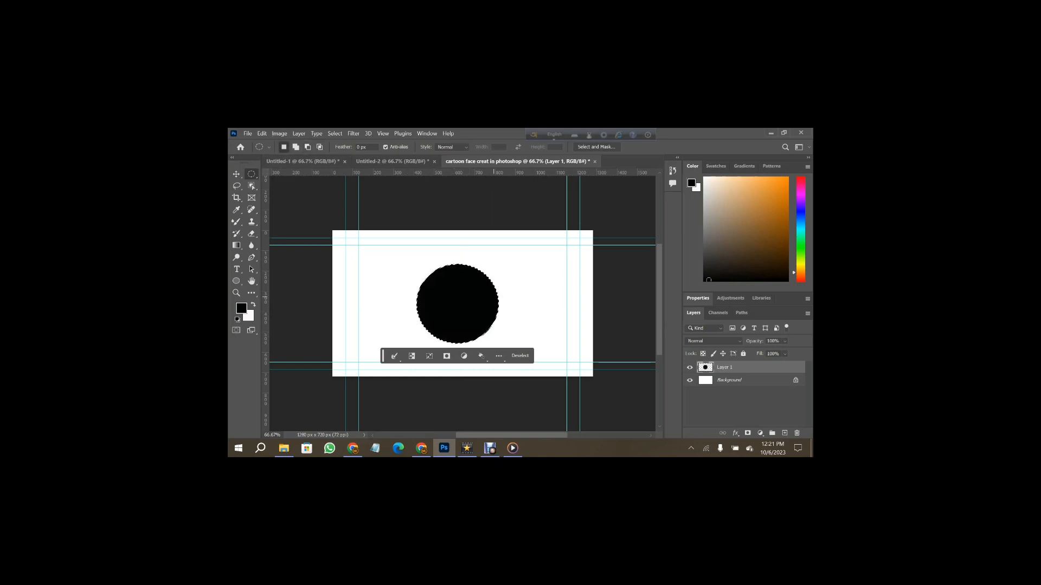
key("ctrl+d")
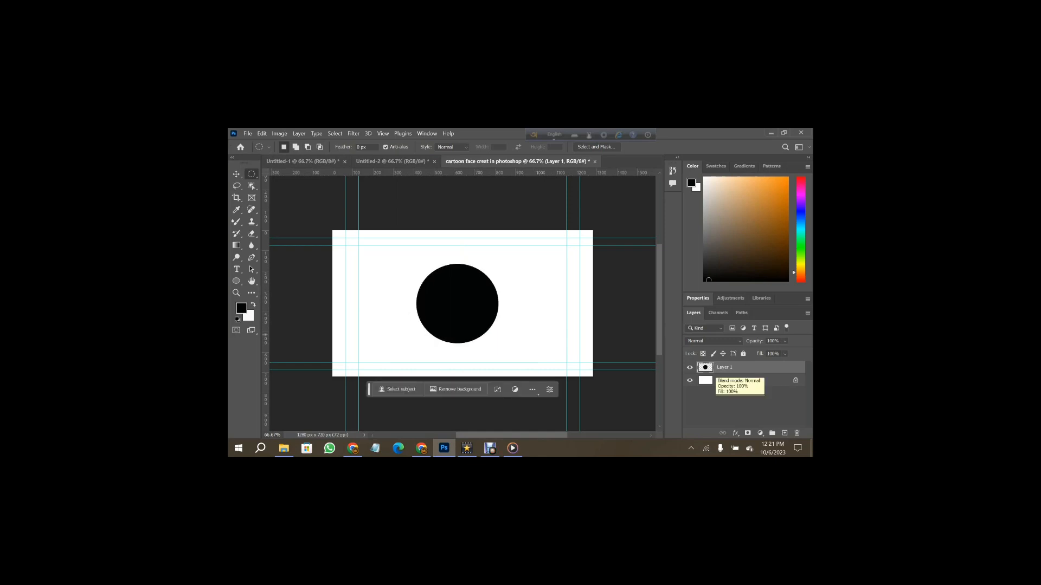
key("ctrl+shift+d")
key("z")
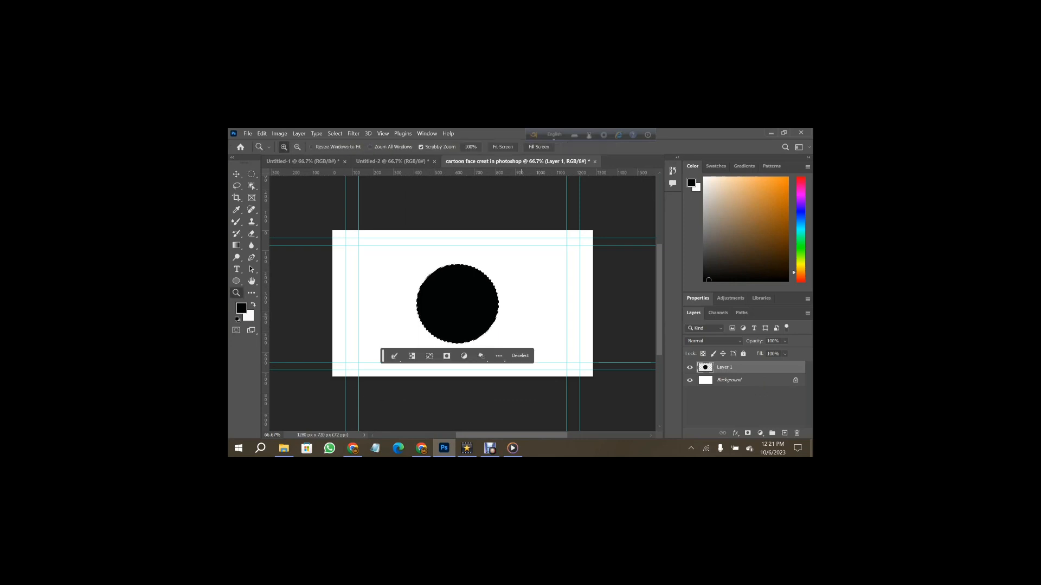
key("Delete")
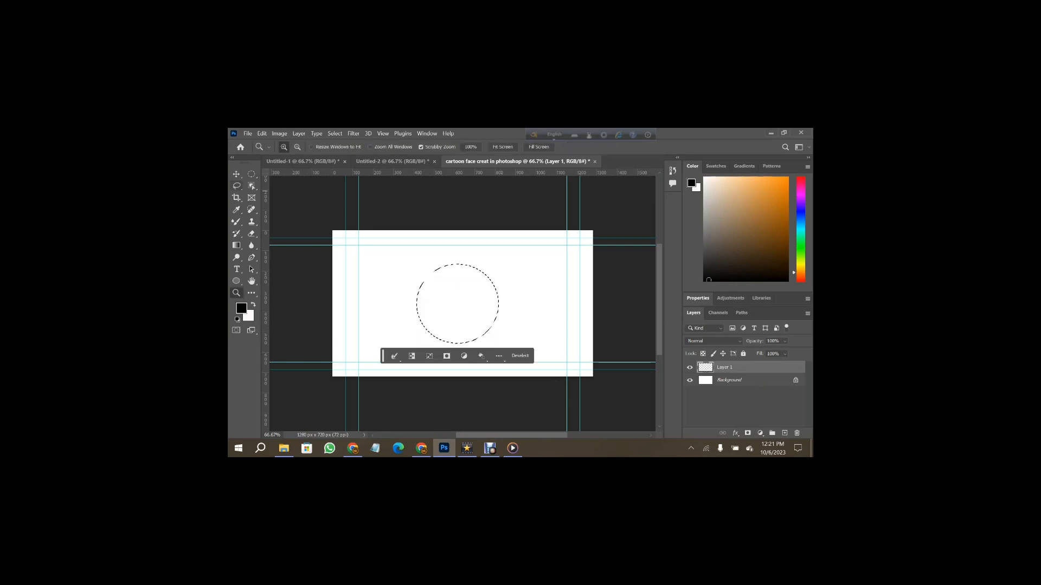
Step: Add two small circles to the selection as ears on the upper right and upper left of the head
key("m")
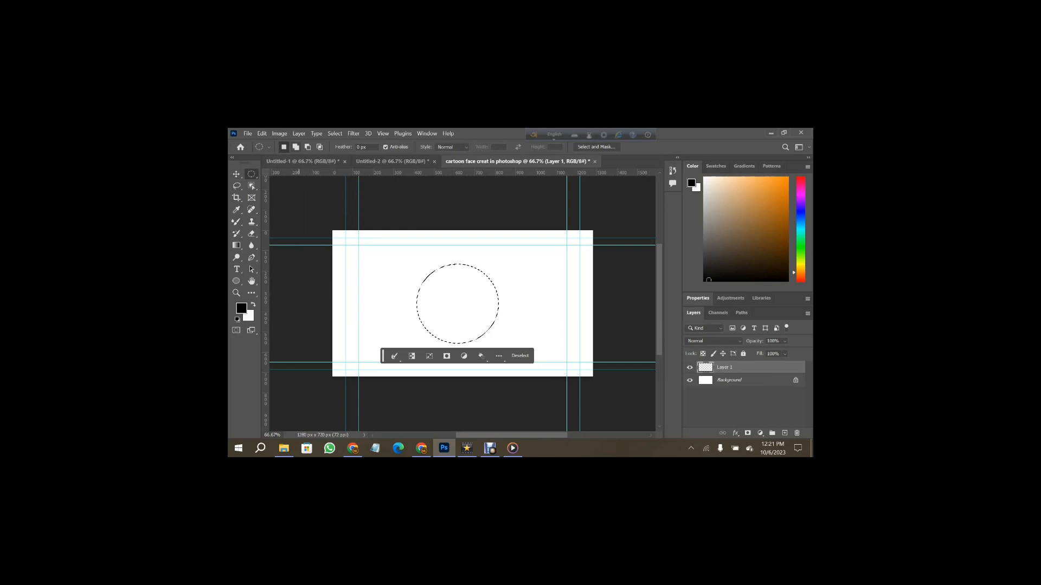
key("shift")
left_click_drag(481, 281, 499, 261)
left_click_drag(447, 296, 419, 264)
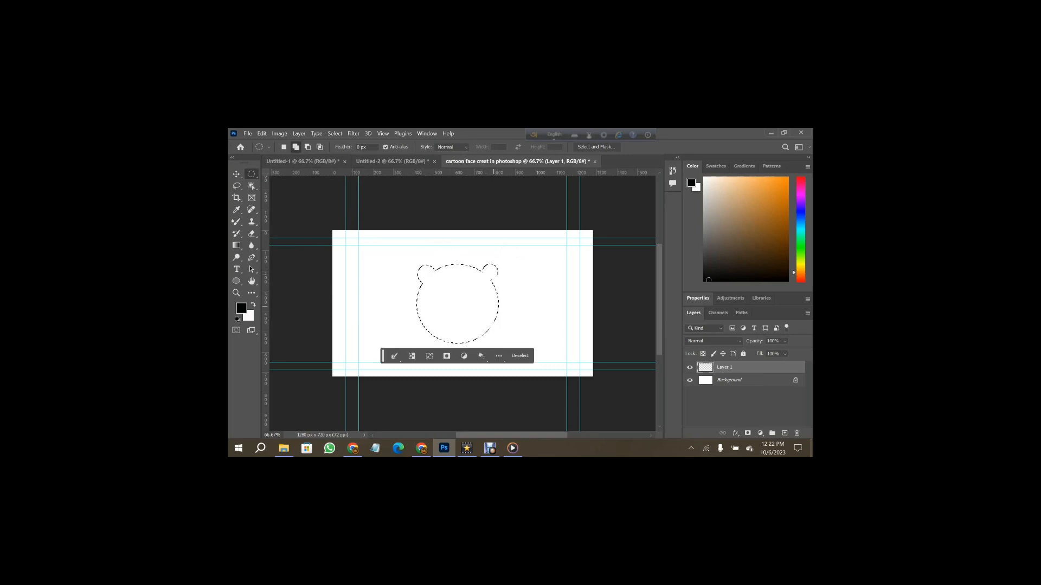
Step: Fill the head-and-ears selection with black on Layer 1 and deselect it
key("alt")
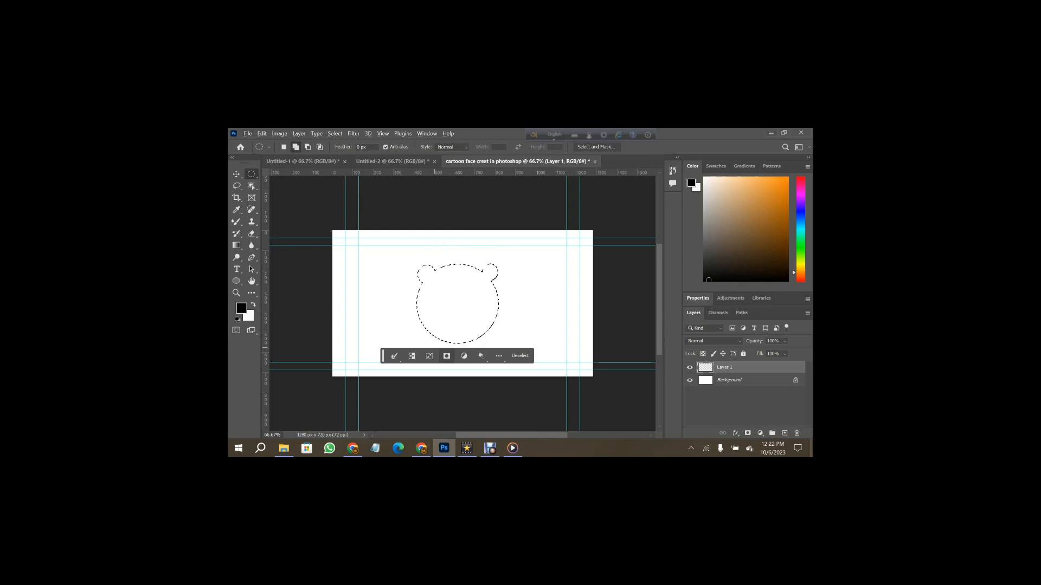
key("alt+BackSpace")
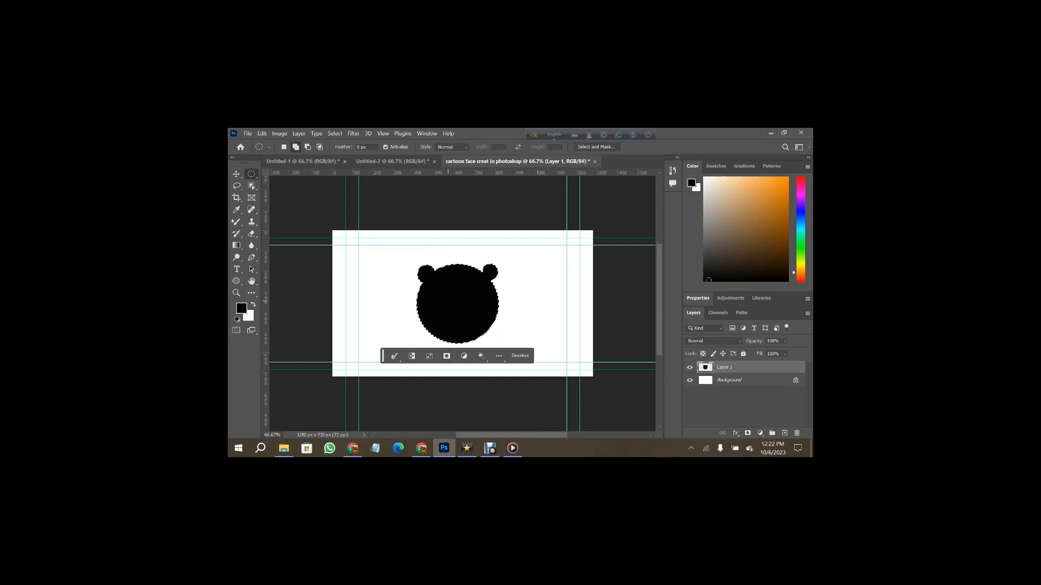
key("ctrl+d")
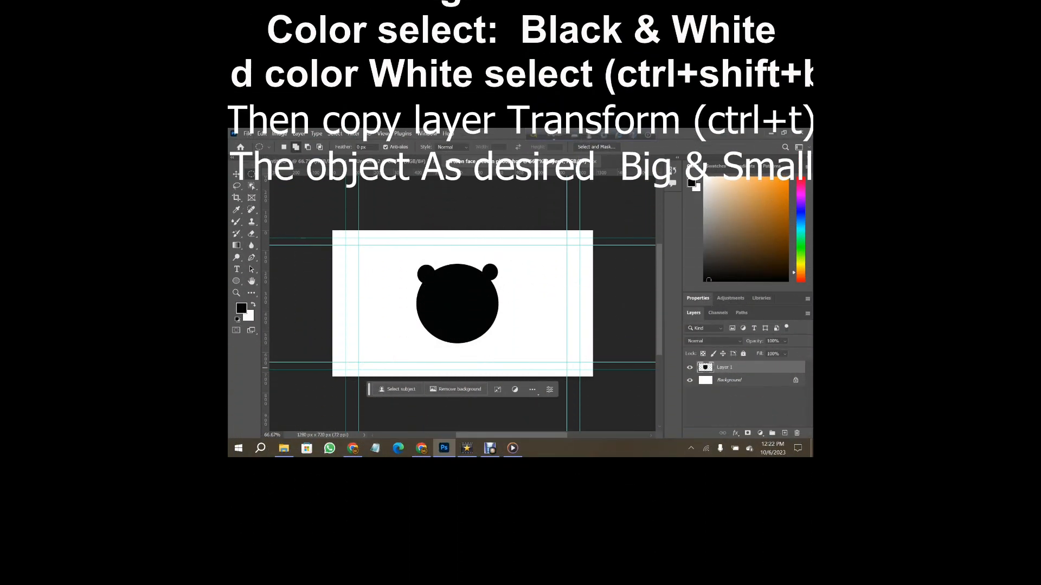
Step: Duplicate the black bear silhouette layer and fill only the copy's shape with the white background colour
key("ctrl+j")
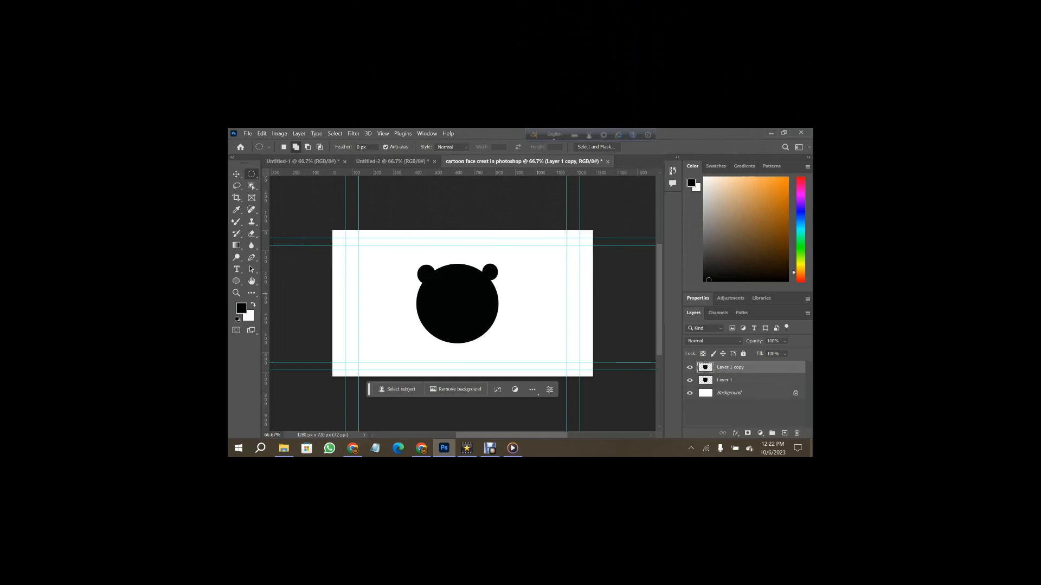
key("ctrl+shift+BackSpace")
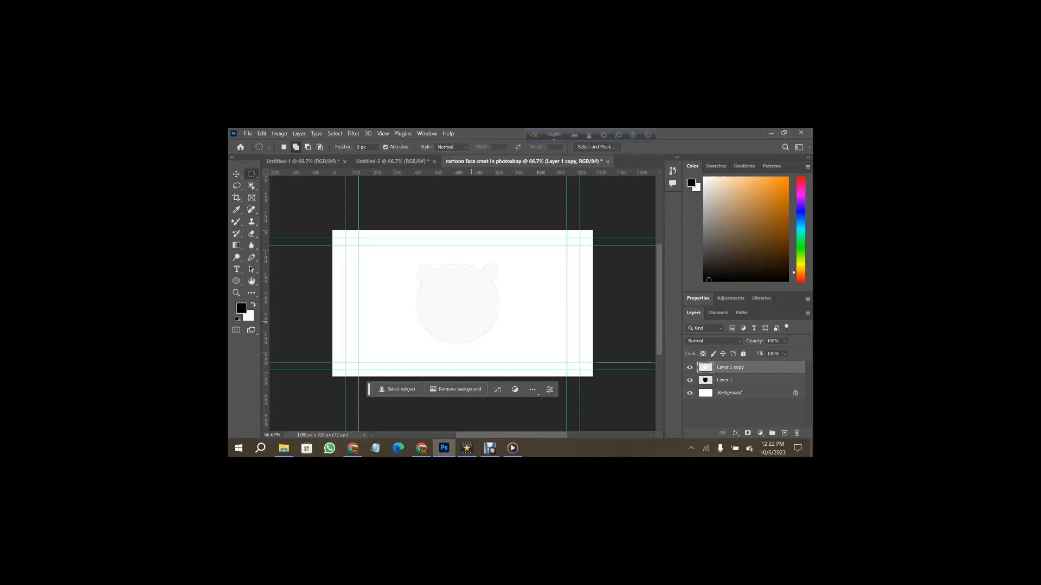
key("ctrl+t")
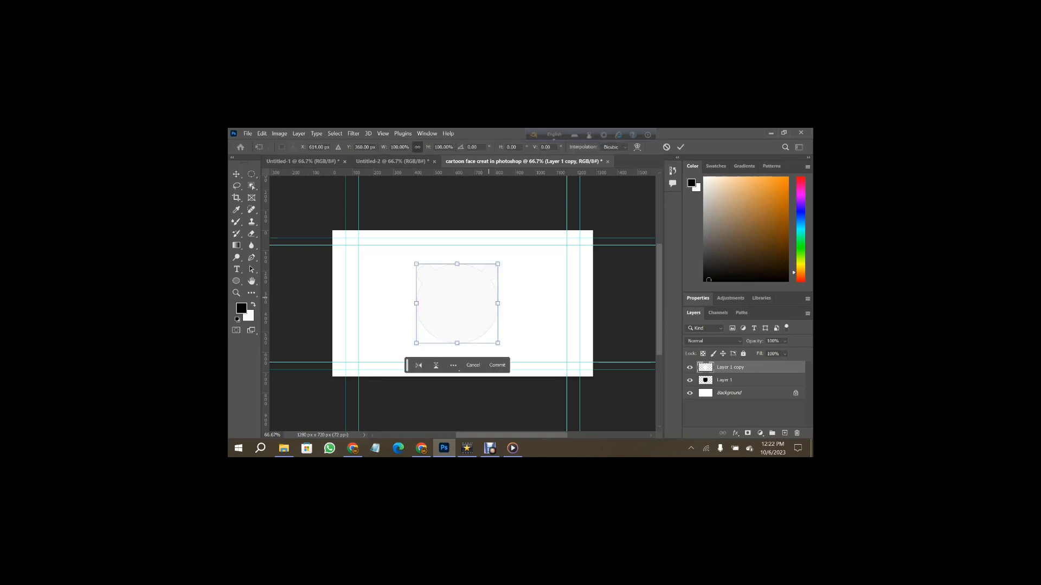
key("Return")
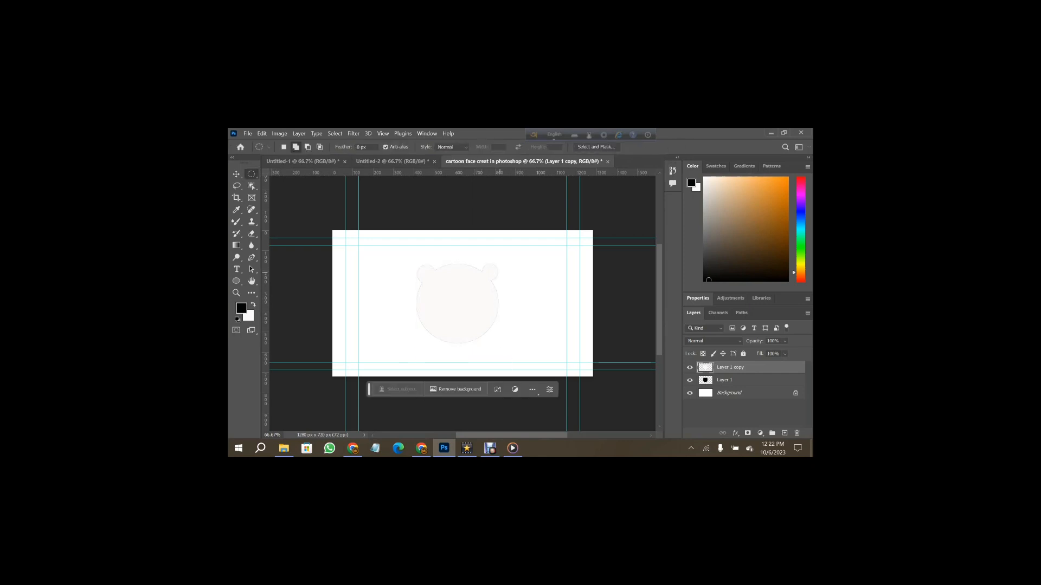
Step: Scale the white copy down to about 92% and centre it inside the black silhouette as an even outline
key("v")
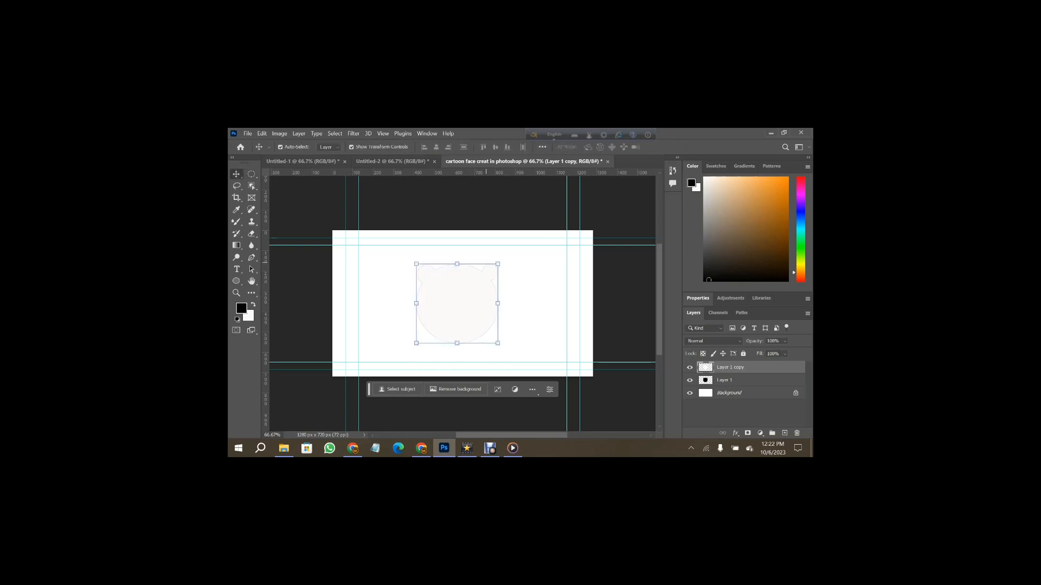
left_click_drag(497, 264, 496, 265)
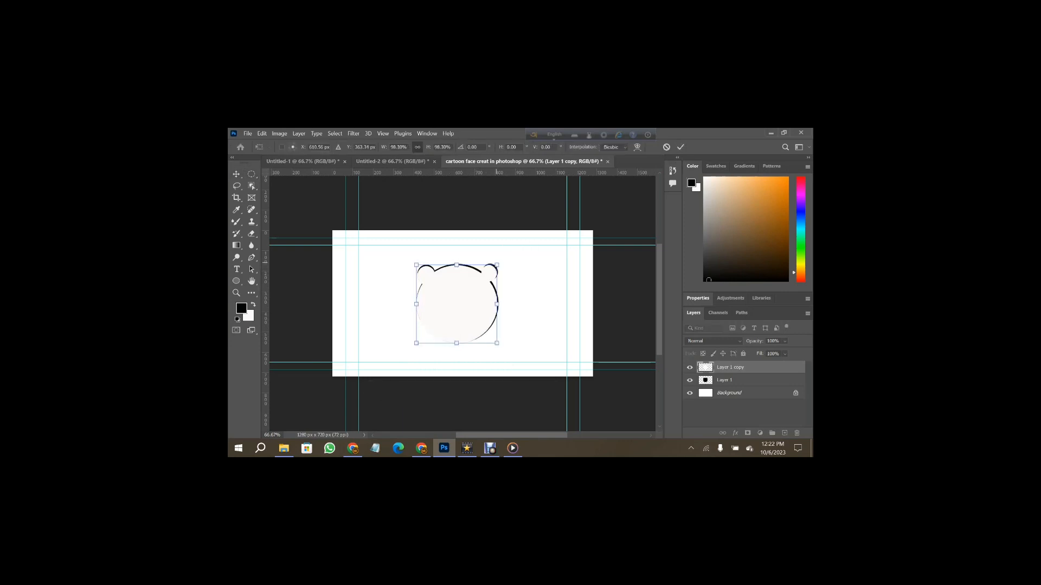
left_click_drag(416, 343, 418, 342)
left_click_drag(497, 265, 496, 266)
left_click_drag(417, 342, 419, 339)
left_click_drag(494, 340, 494, 339)
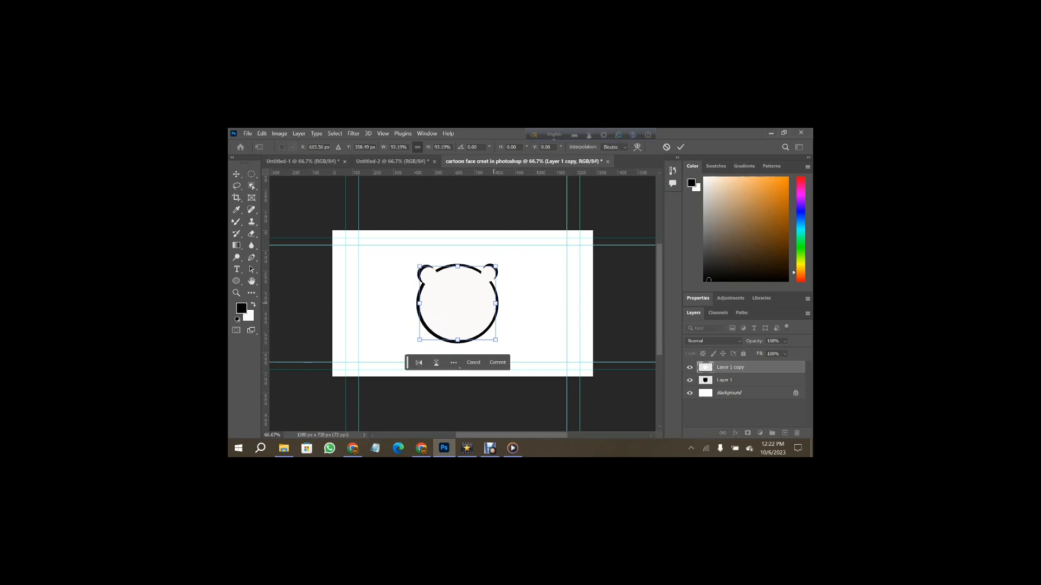
left_click(493, 303)
left_click_drag(493, 267, 492, 268)
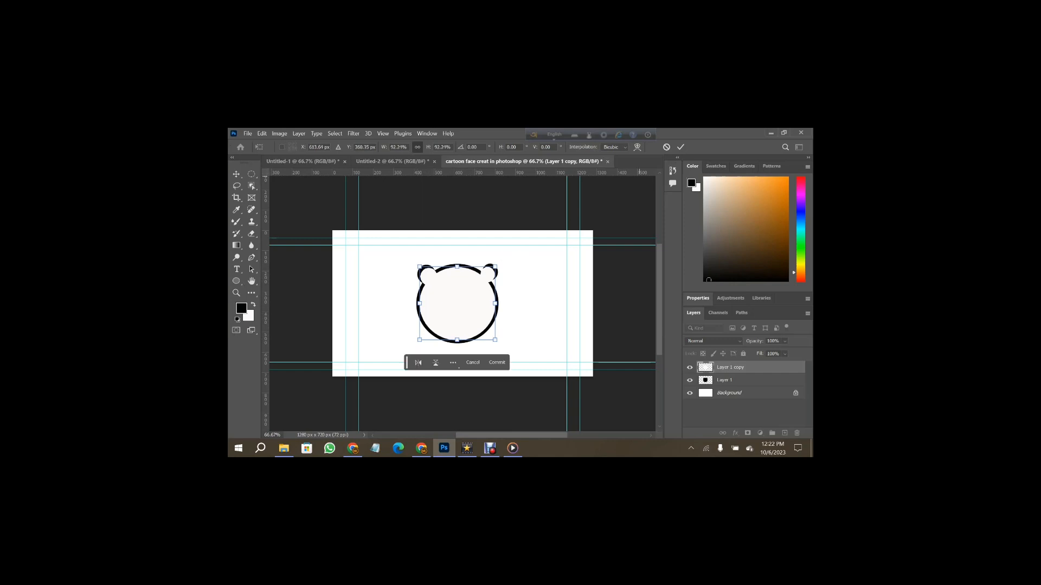
left_click(680, 147)
left_click(547, 311)
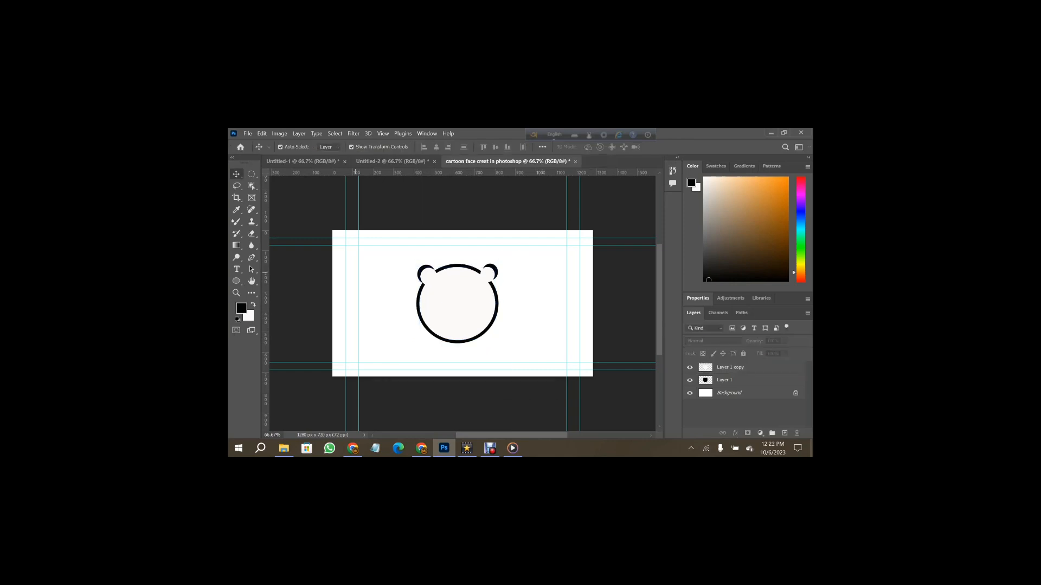
Step: Create a new layer and fill a small circular selection left of the head with black as the first eye
left_click(251, 174)
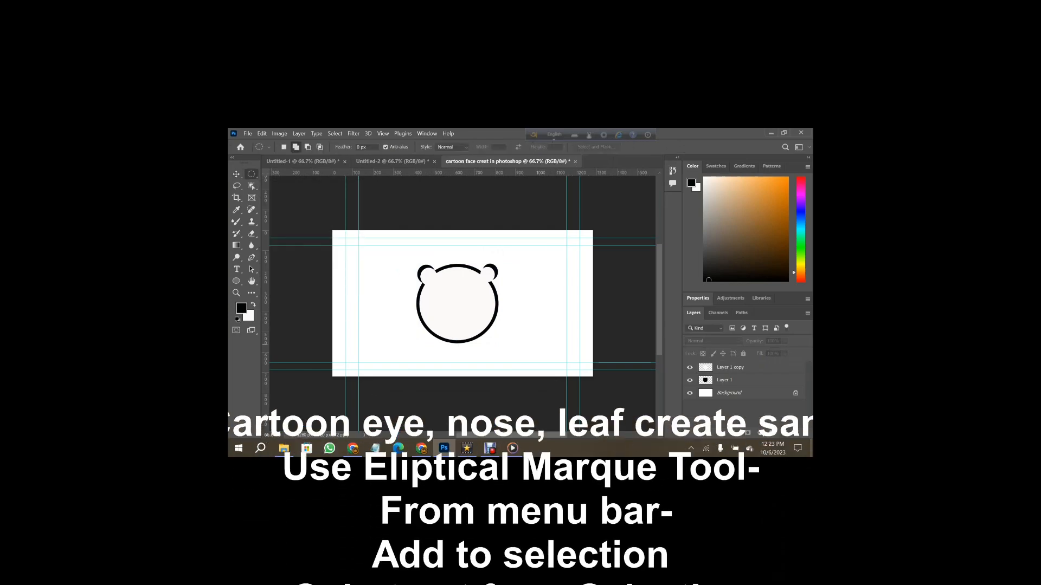
left_click(784, 433)
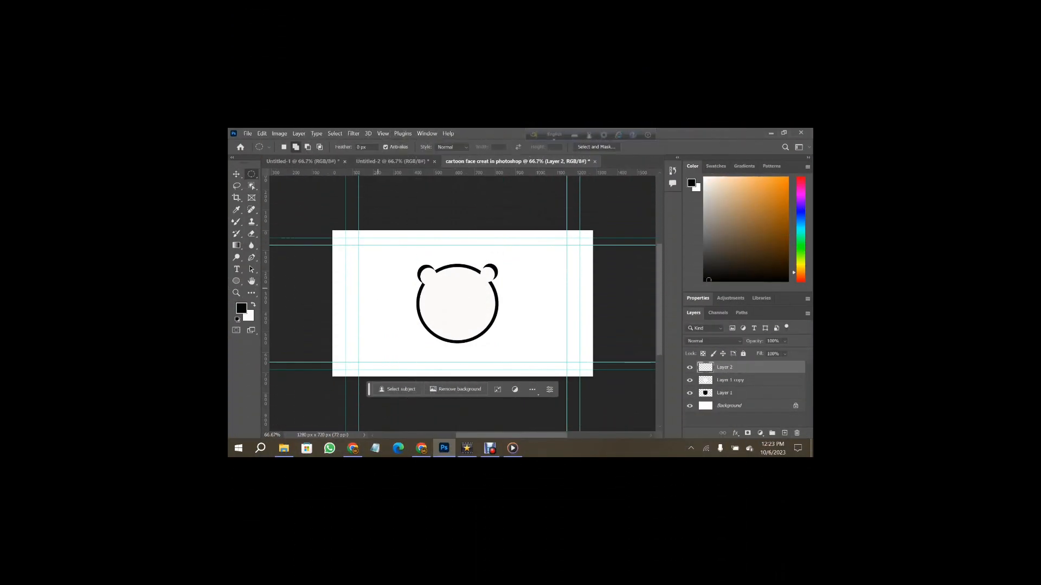
left_click_drag(368, 274, 372, 277)
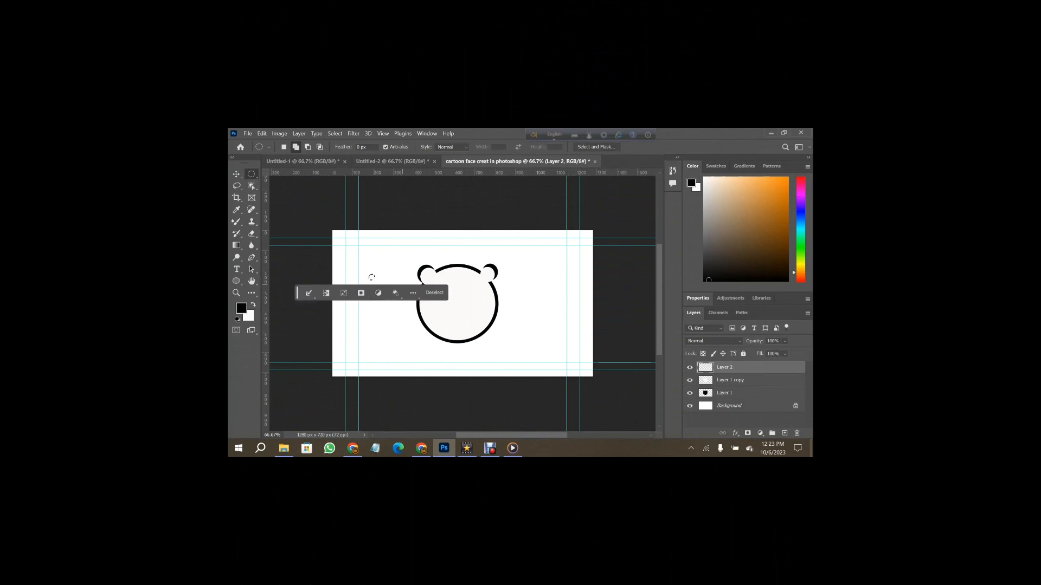
key("alt+BackSpace")
left_click(326, 293)
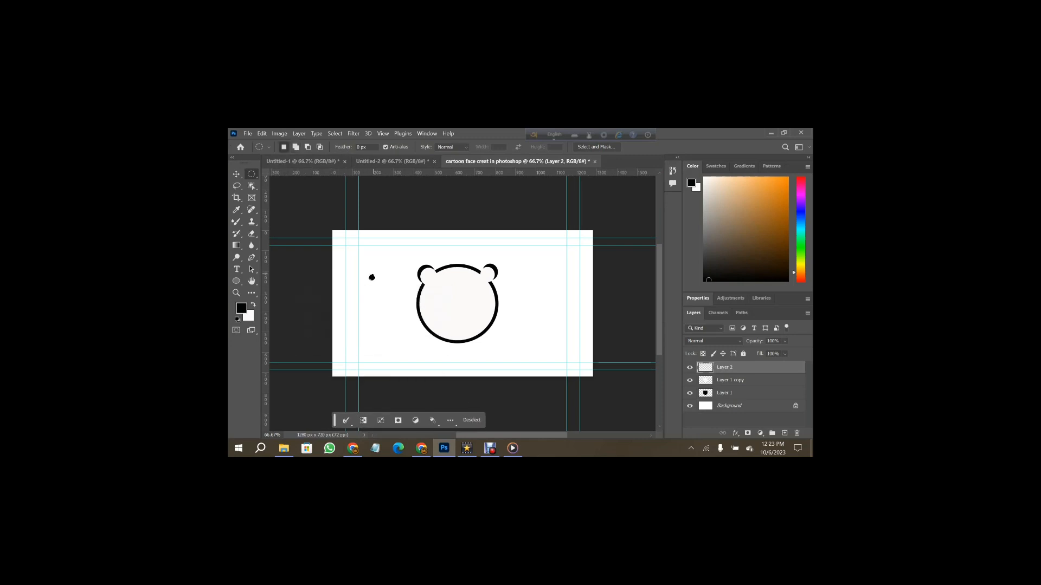
Step: Add a second black circle of similar size beside the first eye on its own new layer and deselect it
left_click_drag(387, 274, 394, 282)
left_click(784, 433)
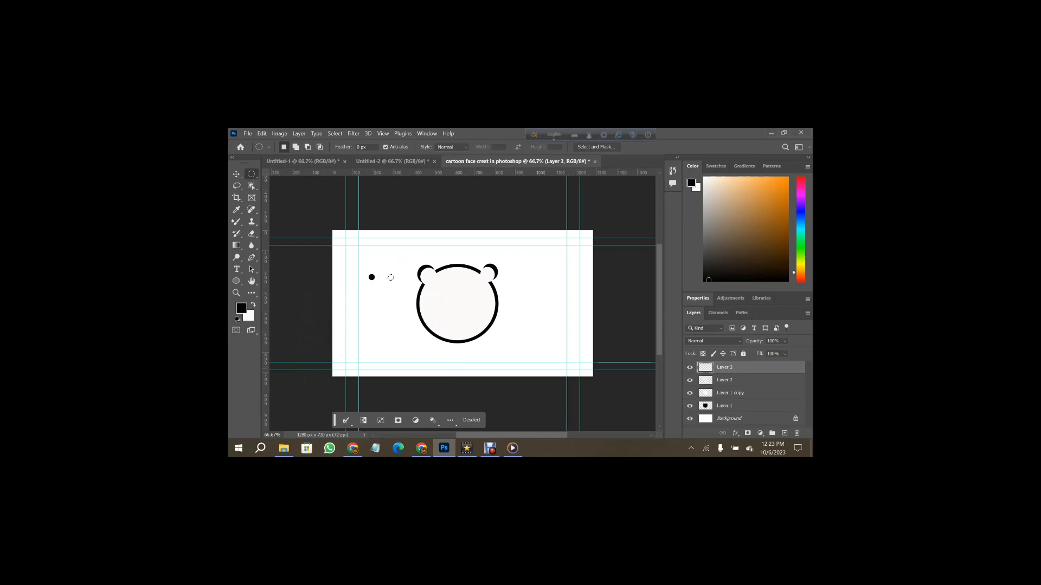
key("alt+BackSpace")
key("ctrl+d")
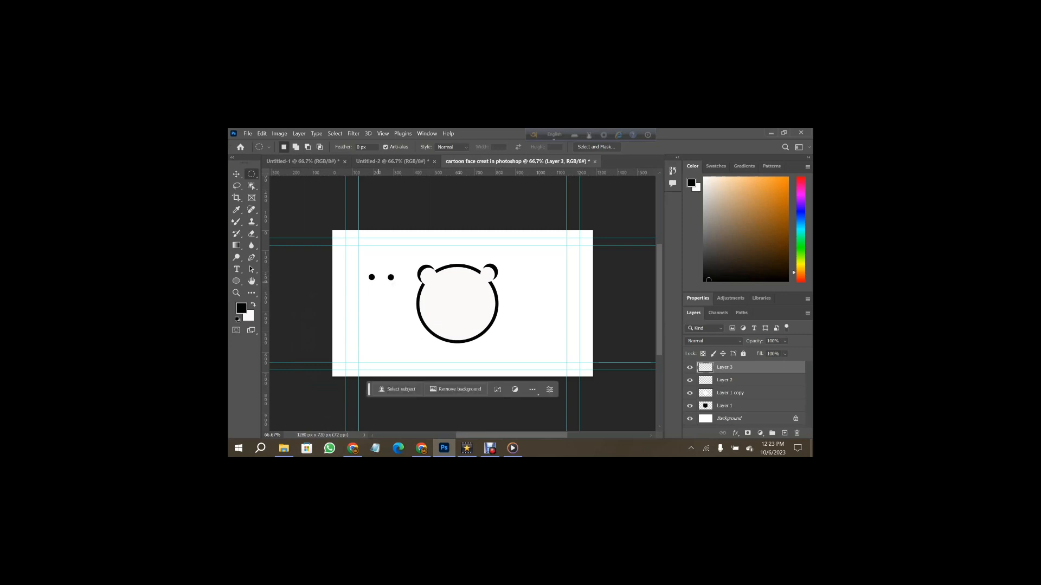
Step: Move both black dots onto the upper part of the face as a level, symmetrical pair of eyes
key("v")
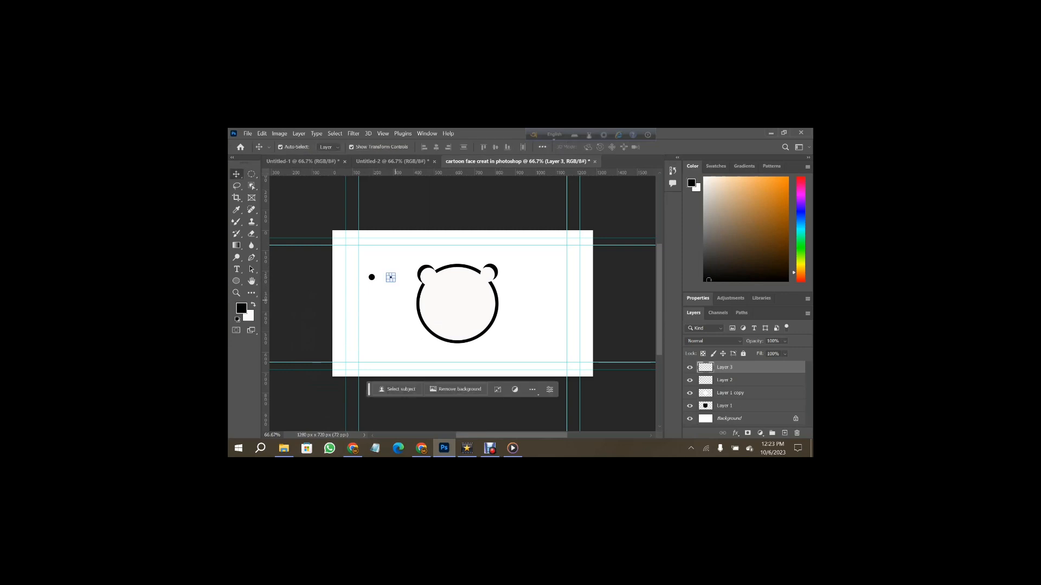
left_click_drag(371, 277, 438, 291)
left_click(441, 290)
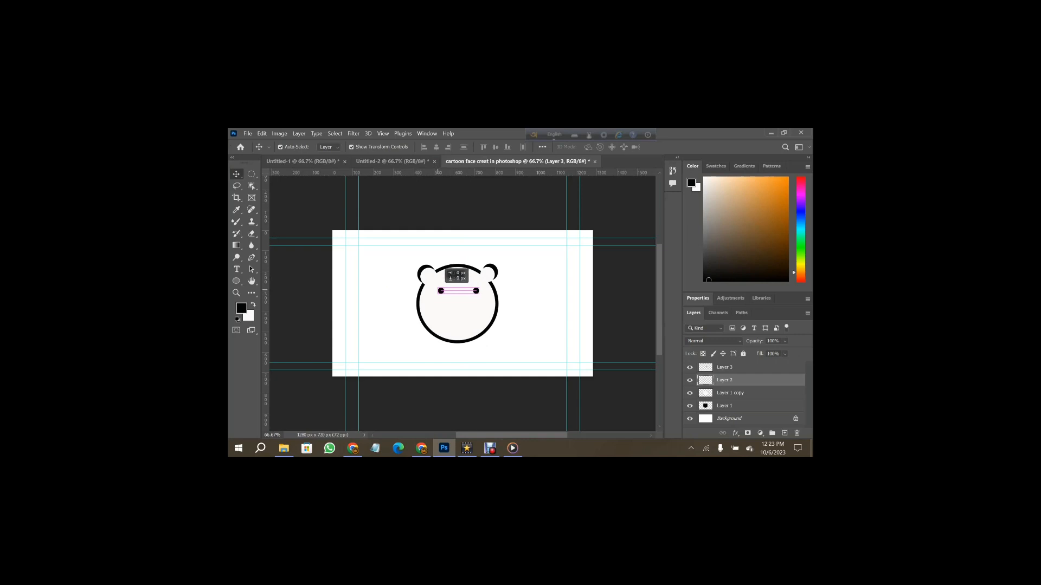
left_click_drag(440, 291, 440, 291)
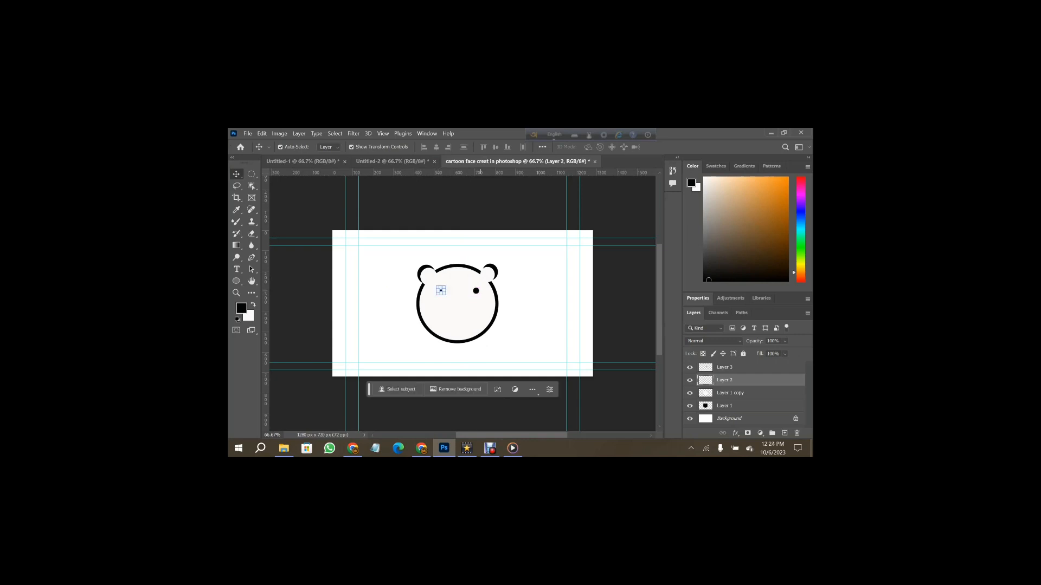
left_click(481, 296)
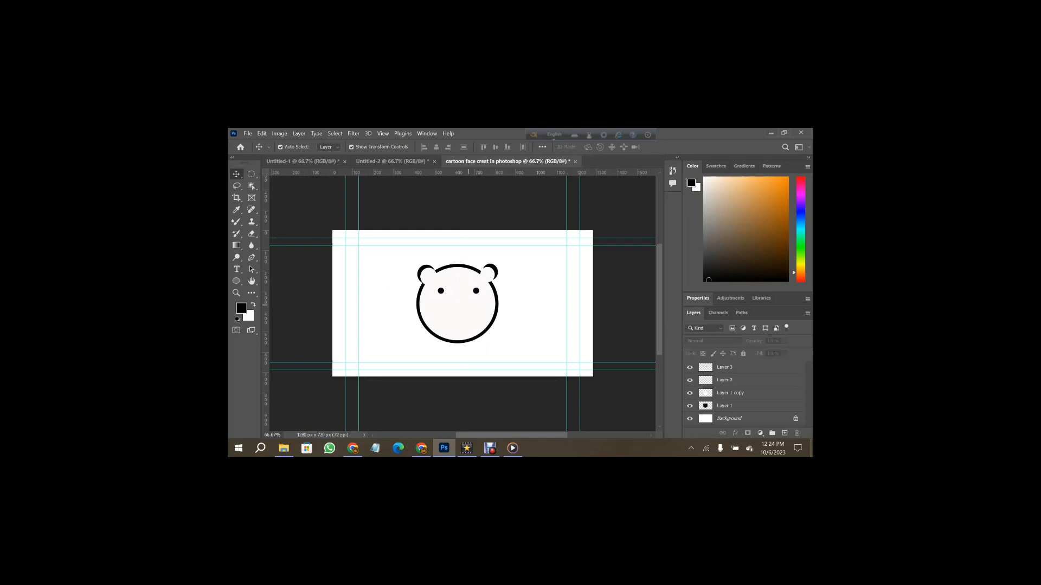
Step: Draw a small upright oval selection left of the head for the nose and add a new layer for it
key("m")
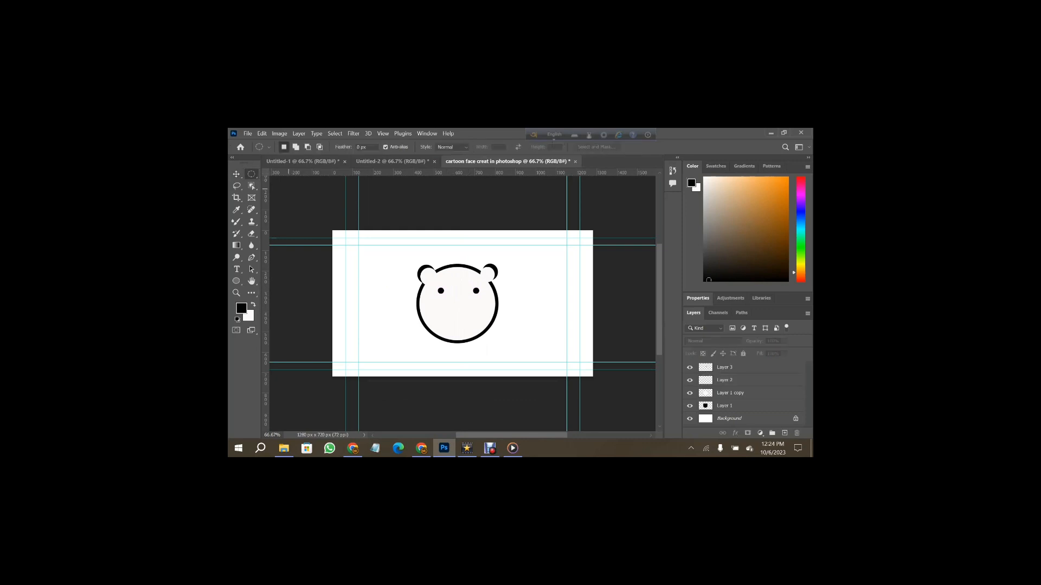
left_click_drag(372, 262, 388, 288)
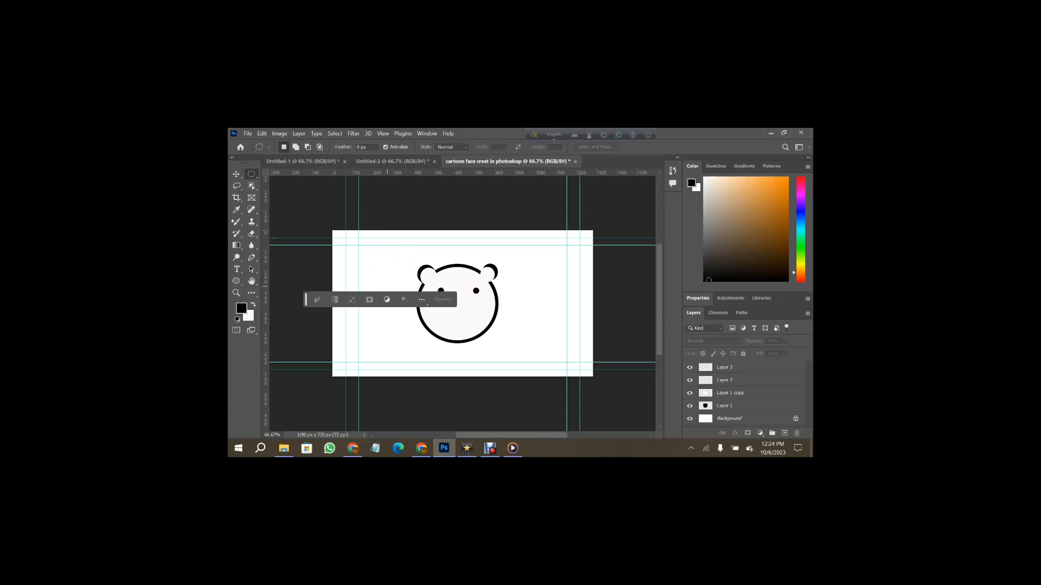
key("ctrl+shift+alt+n")
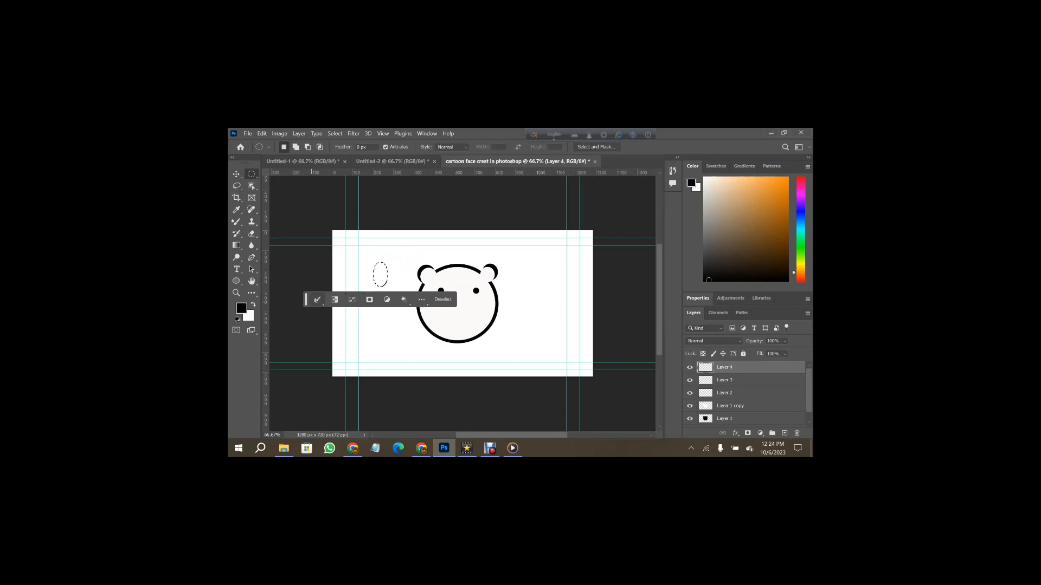
left_click_drag(305, 299, 355, 427)
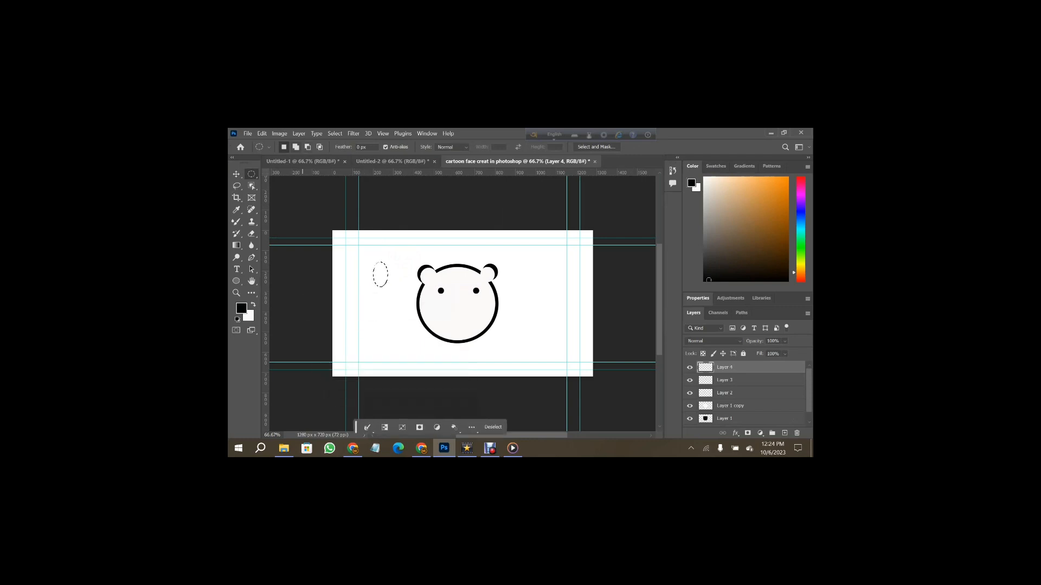
Step: Subtract an ellipse from the oval selection's lower part, fill the remaining nose shape with black and deselect it
key("shift")
left_click(307, 147)
left_click_drag(371, 275, 390, 297)
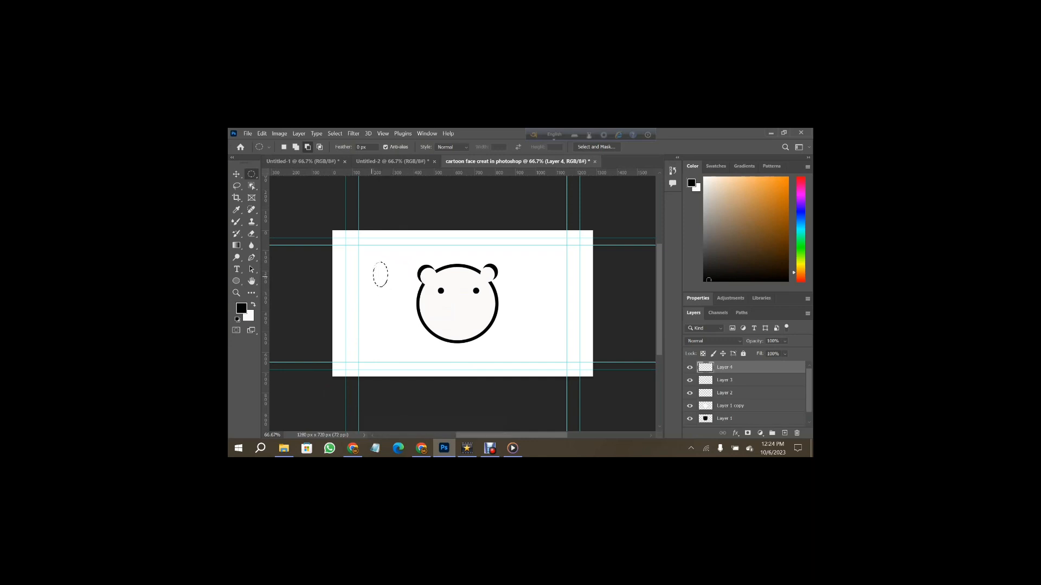
left_click_drag(371, 275, 389, 299)
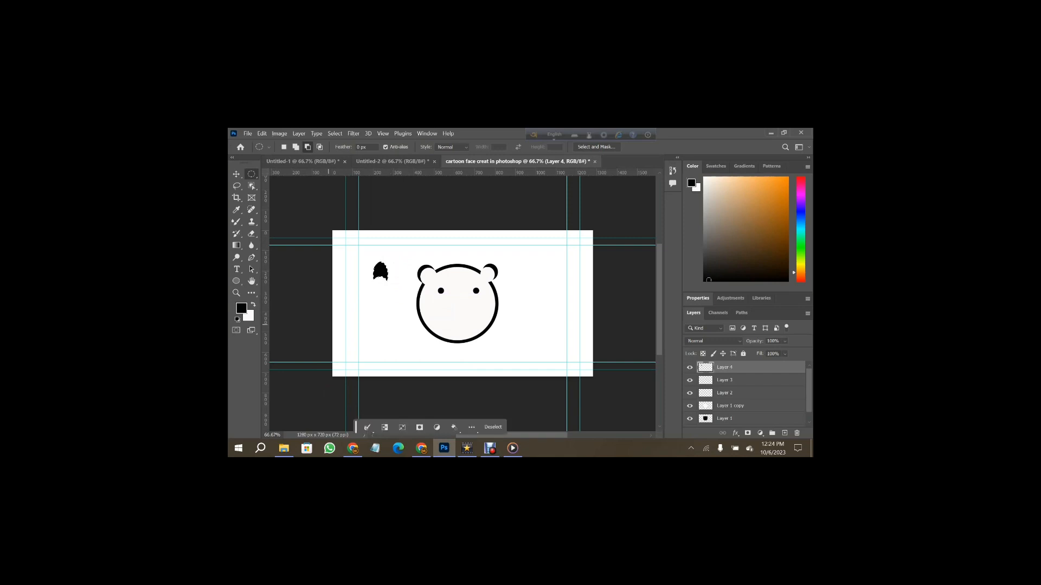
key("v")
key("ctrl+d")
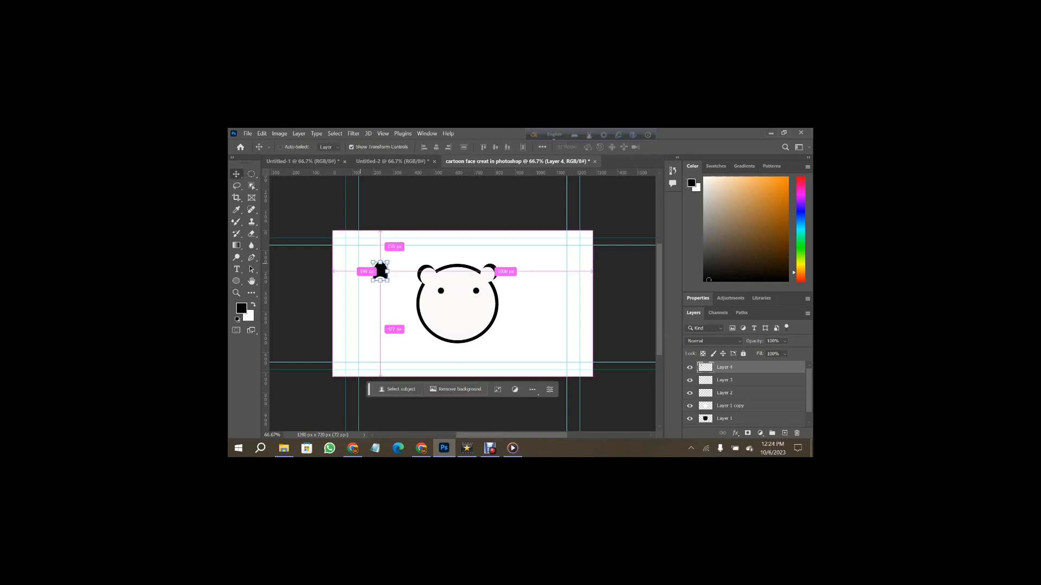
Step: Narrow the nose shape to about 78% of its width, keeping its height at 100%
left_click(343, 235)
left_click(384, 271)
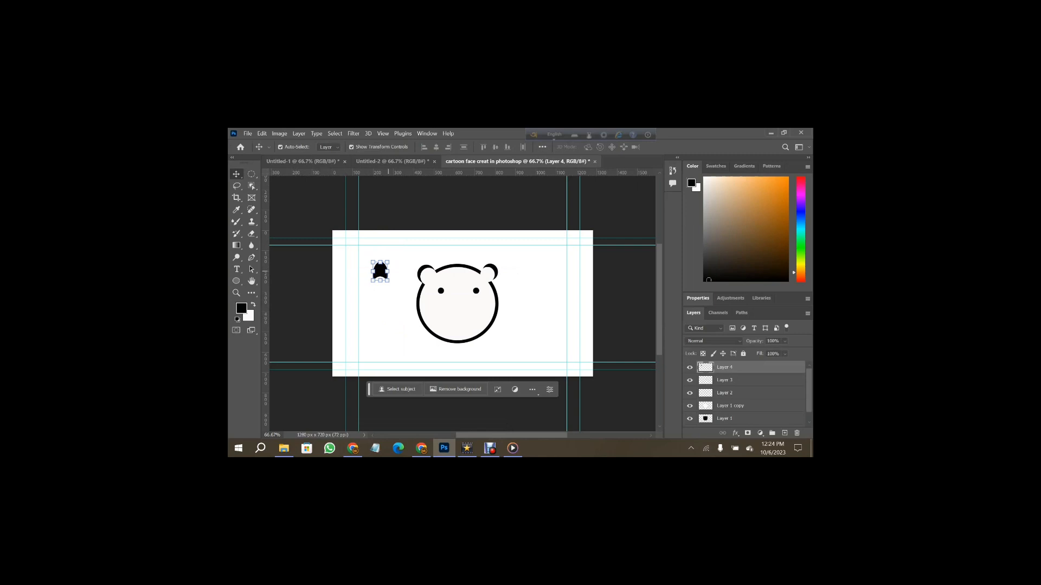
key("ctrl+t")
left_click_drag(389, 271, 387, 271)
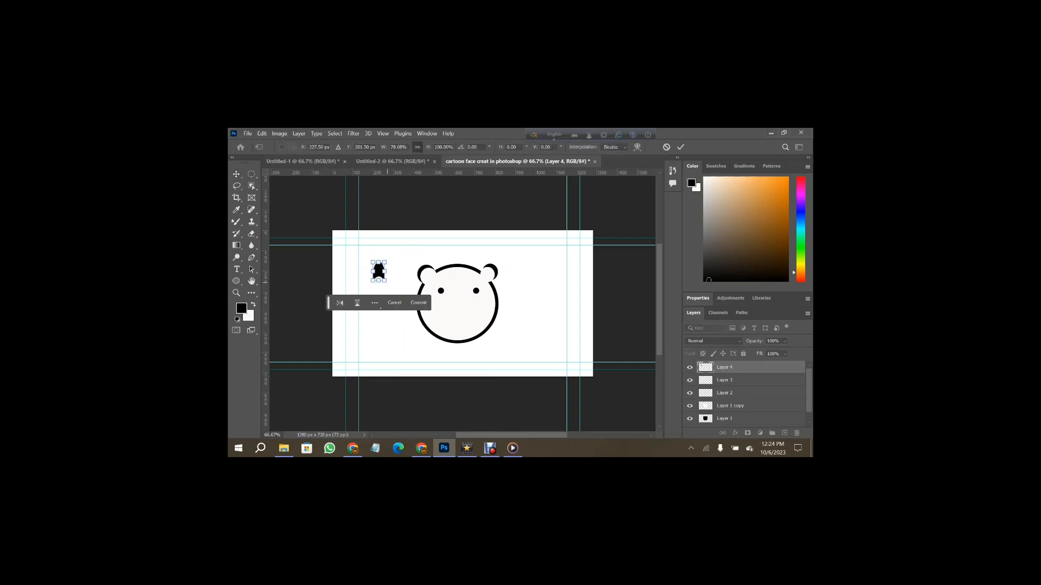
left_click(680, 147)
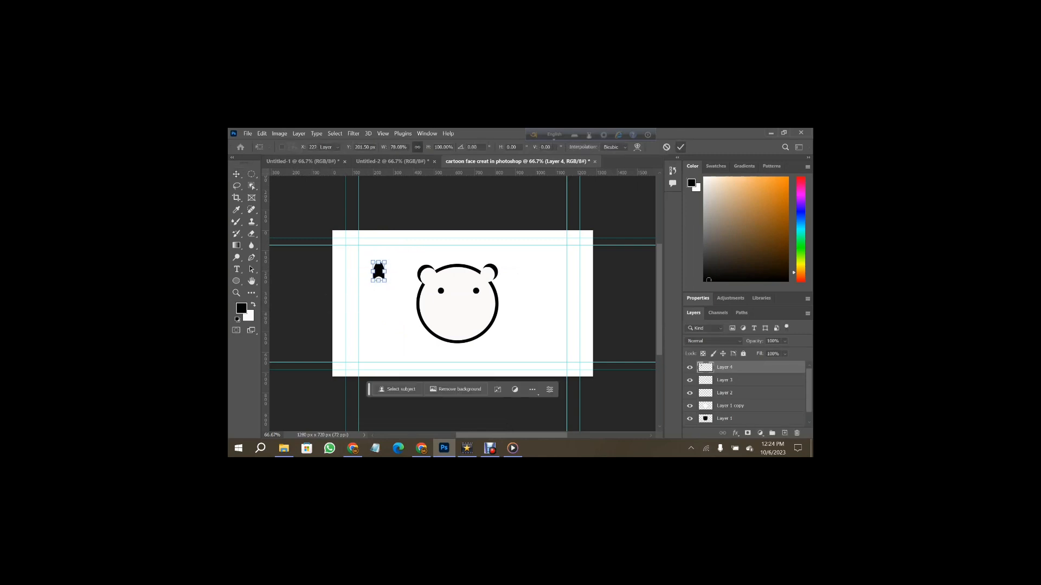
Step: Move the nose to the middle of the face below the eyes and nudge it slightly right to centre it
left_click_drag(379, 271, 457, 305)
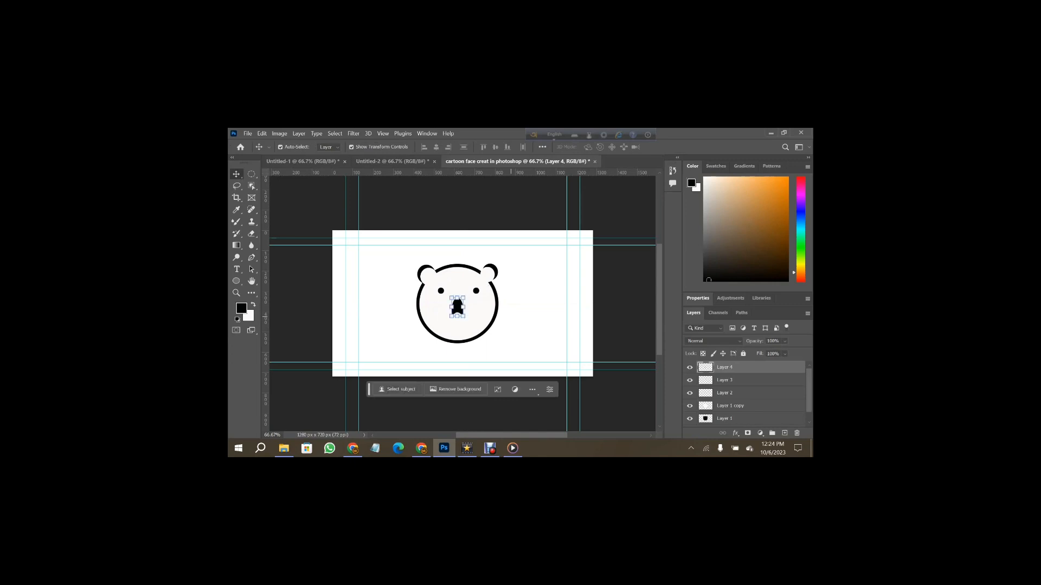
key("Right")
key("Right")
key("Right")
key("Right")
key("Right")
left_click(533, 312)
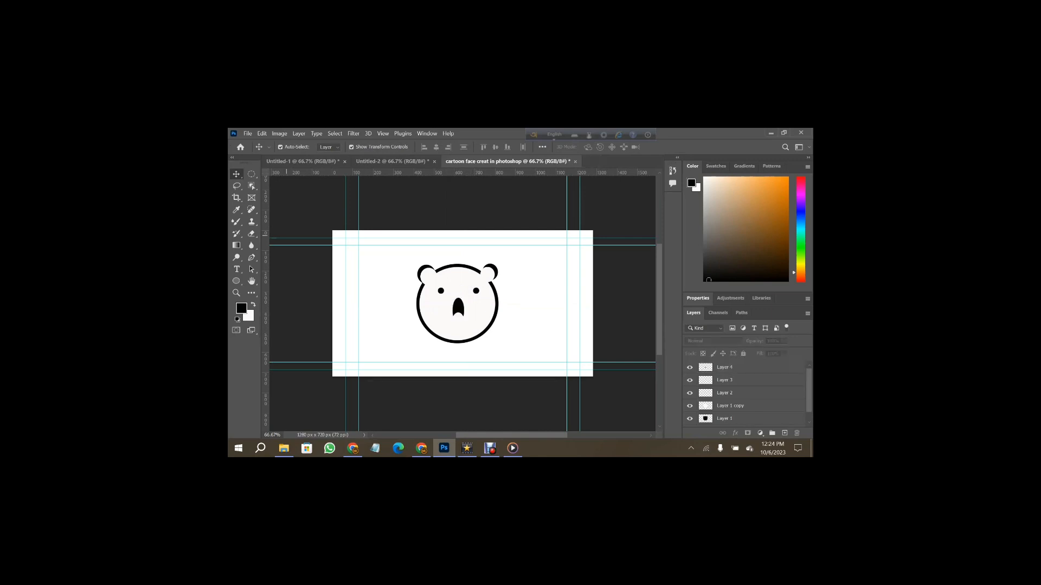
Step: Select a thin smile-shaped crescent left of the head by subtracting a larger ellipse from a horizontal ellipse
left_click(251, 174)
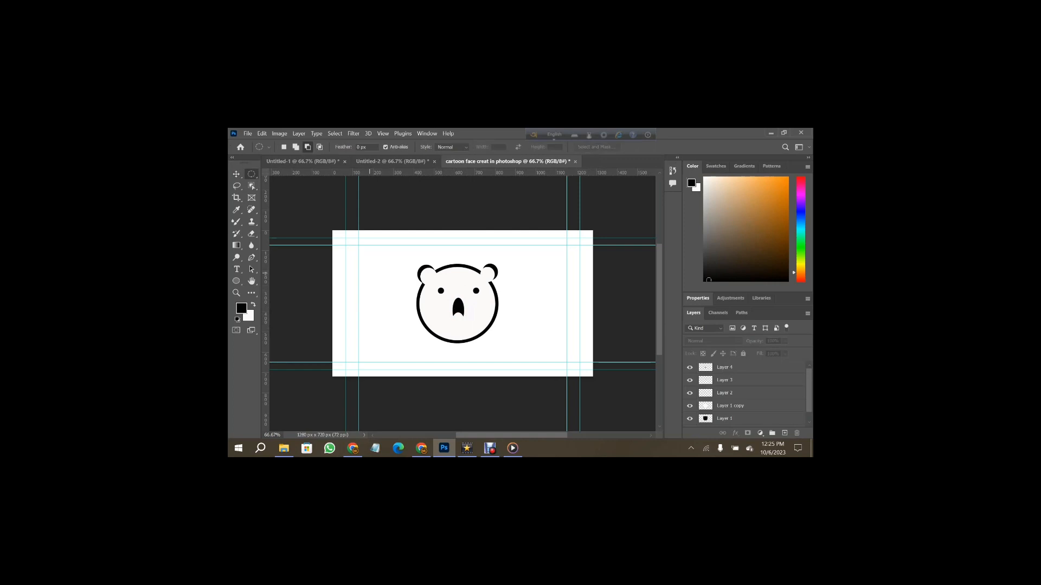
left_click_drag(369, 272, 396, 287)
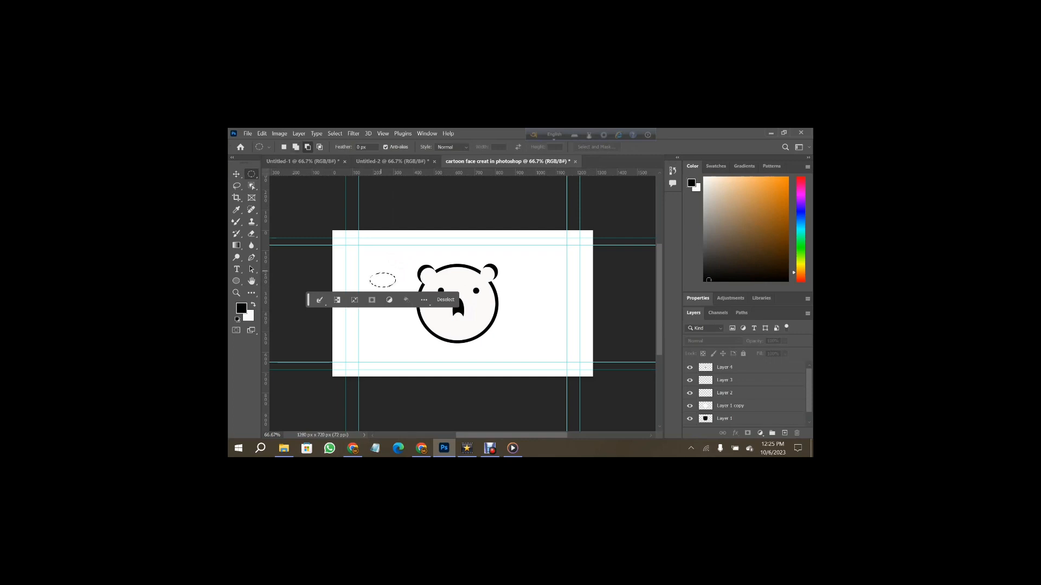
left_click_drag(358, 266, 405, 285)
Step: Fill the crescent selection with black on a new layer as the mouth and deselect it
left_click(784, 432)
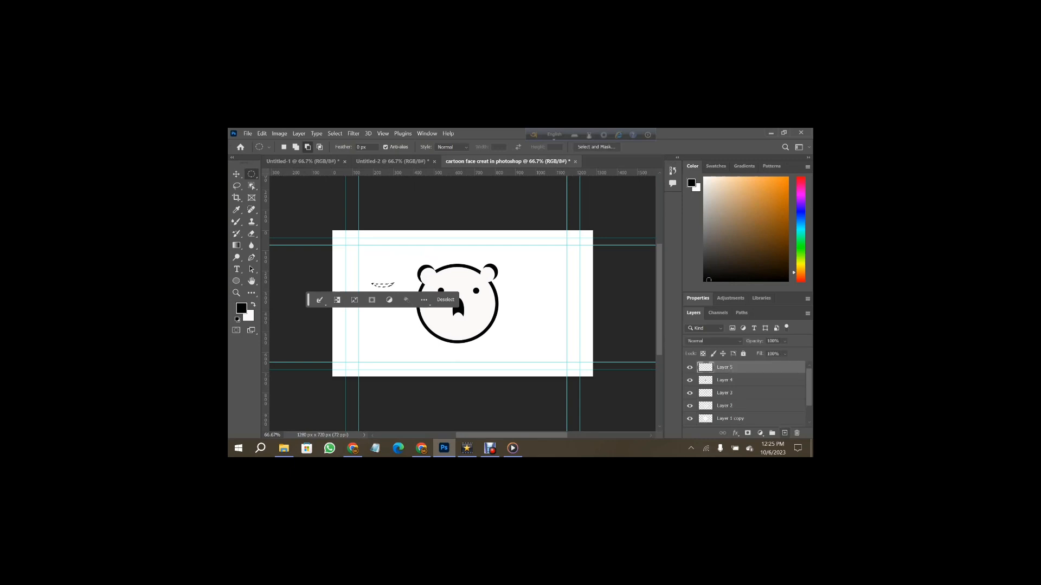
key("alt+BackSpace")
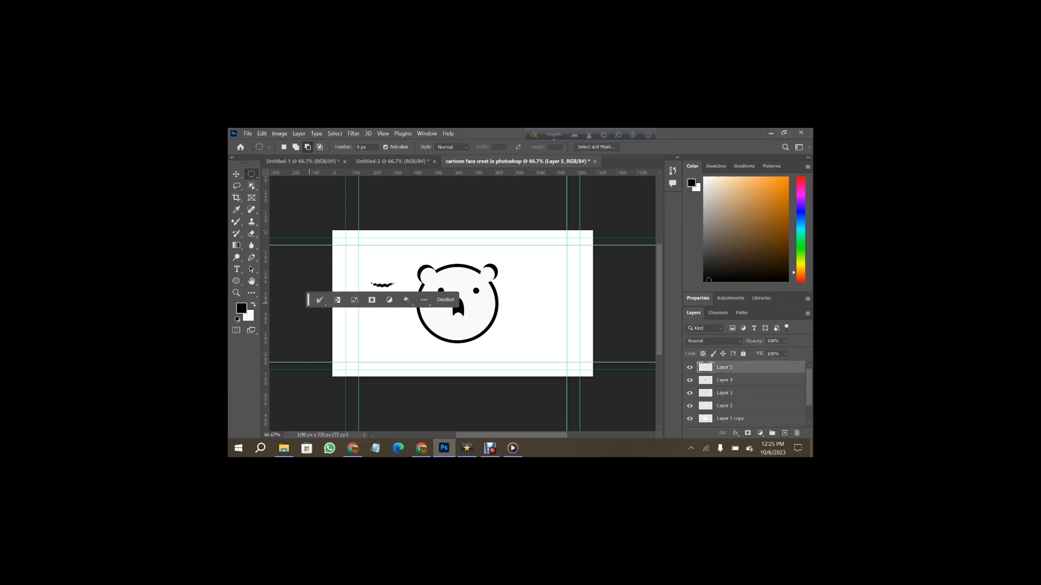
left_click_drag(308, 299, 385, 423)
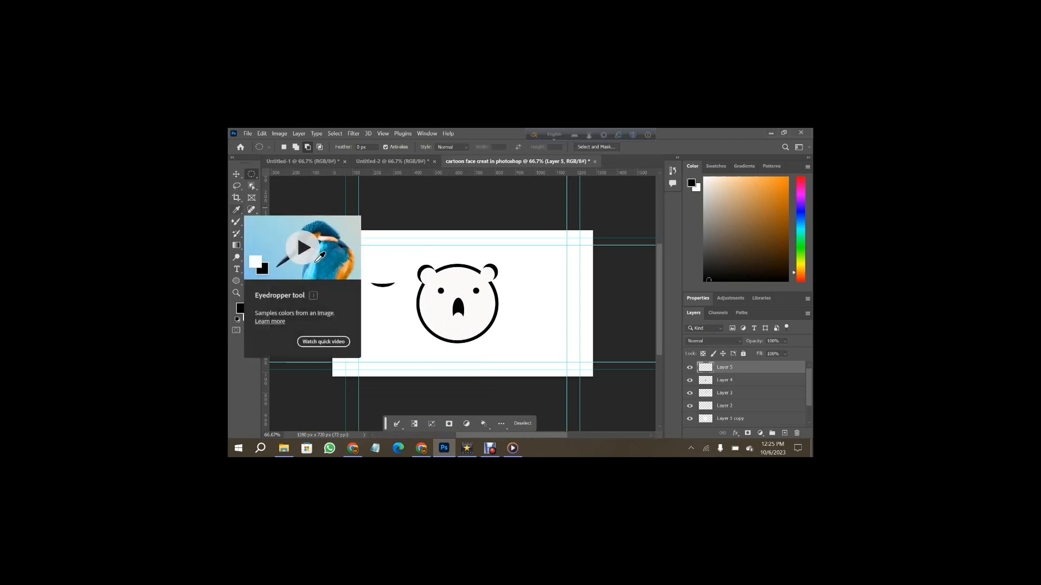
key("ctrl+d")
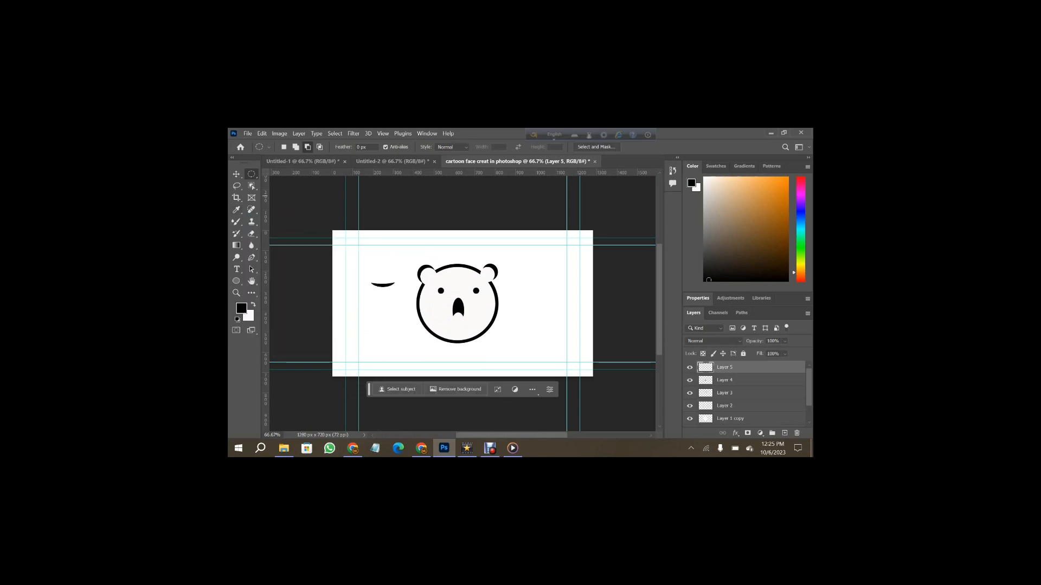
Step: Stretch the crescent mouth upward to about 146% of its height, keeping its width at 100%
key("v")
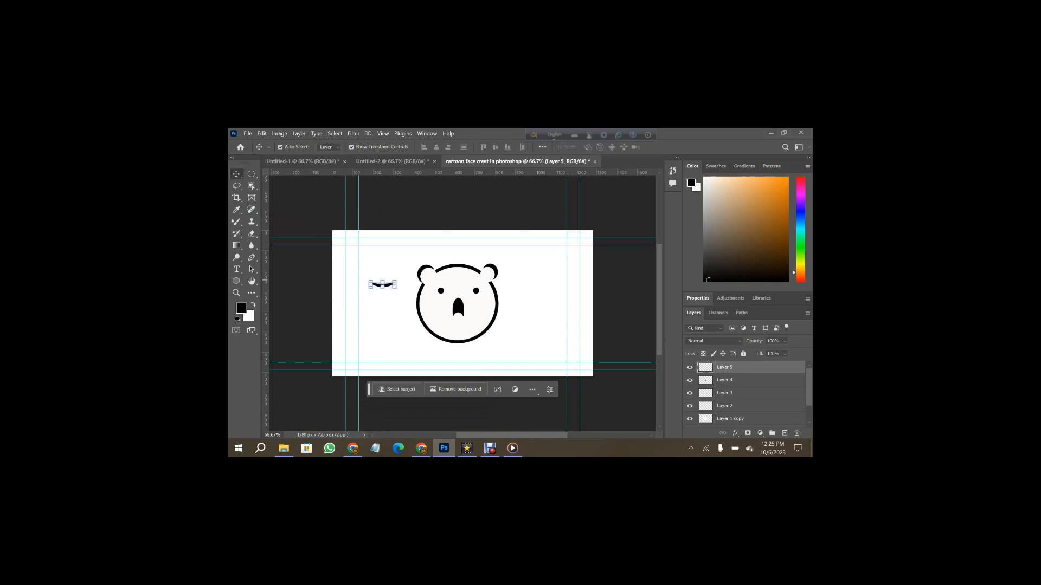
key("ctrl+t")
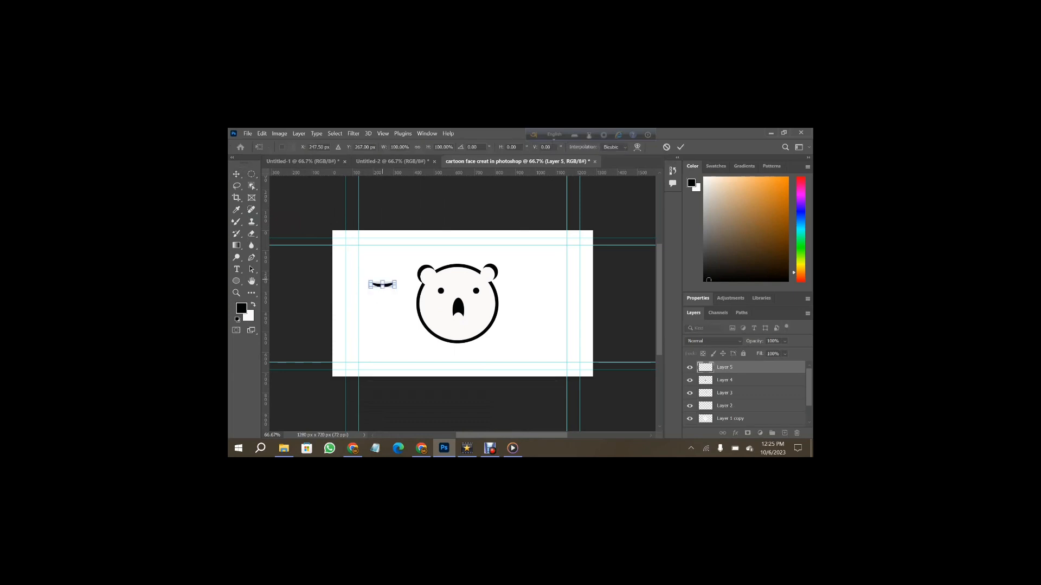
left_click_drag(382, 281, 382, 278)
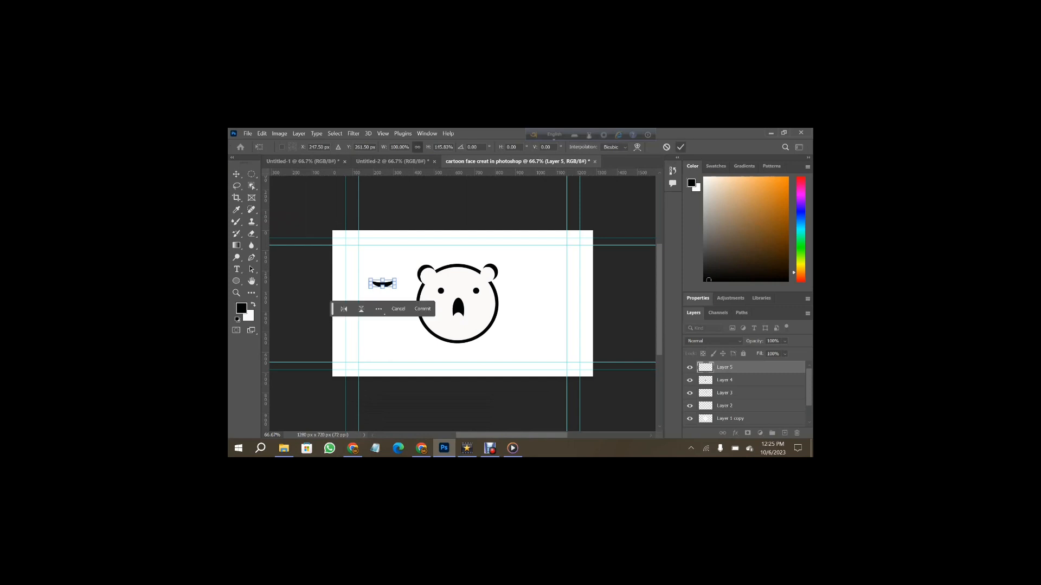
key("Return")
left_click(386, 299)
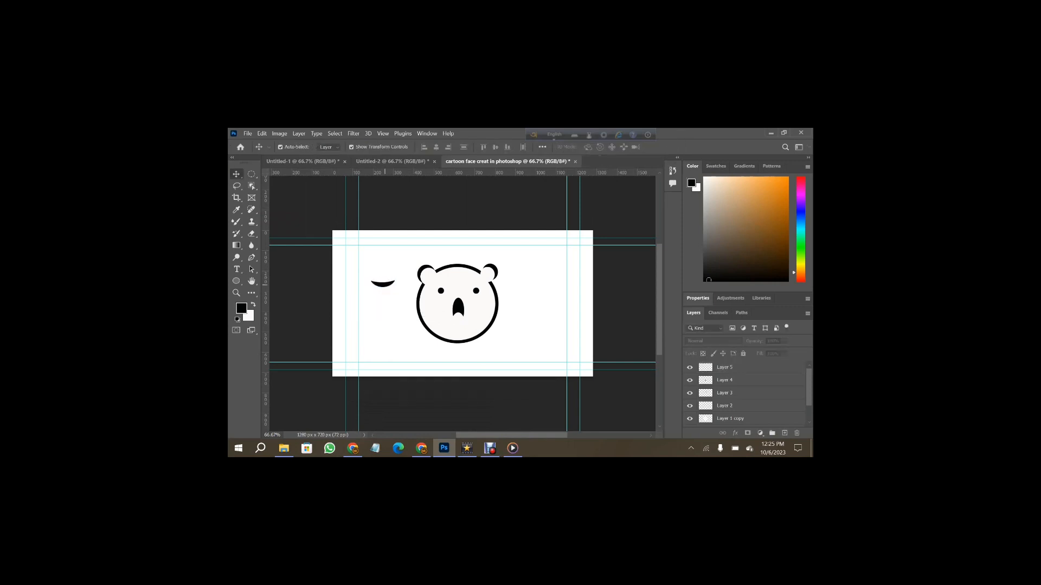
Step: Move the crescent mouth onto the face below the nose and rotate it clockwise by about 2.6°
left_click_drag(383, 282, 457, 327)
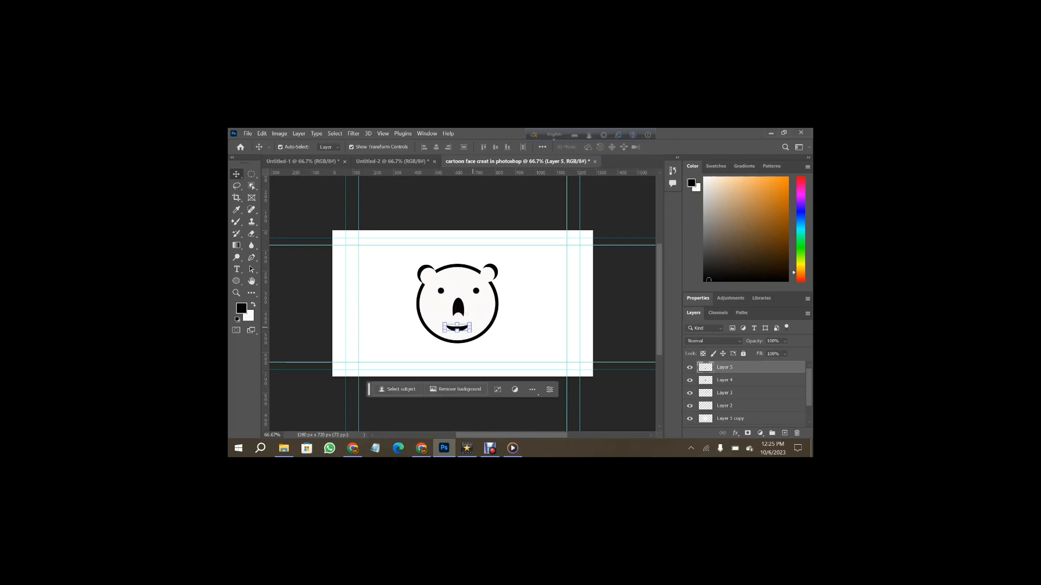
key("ctrl+t")
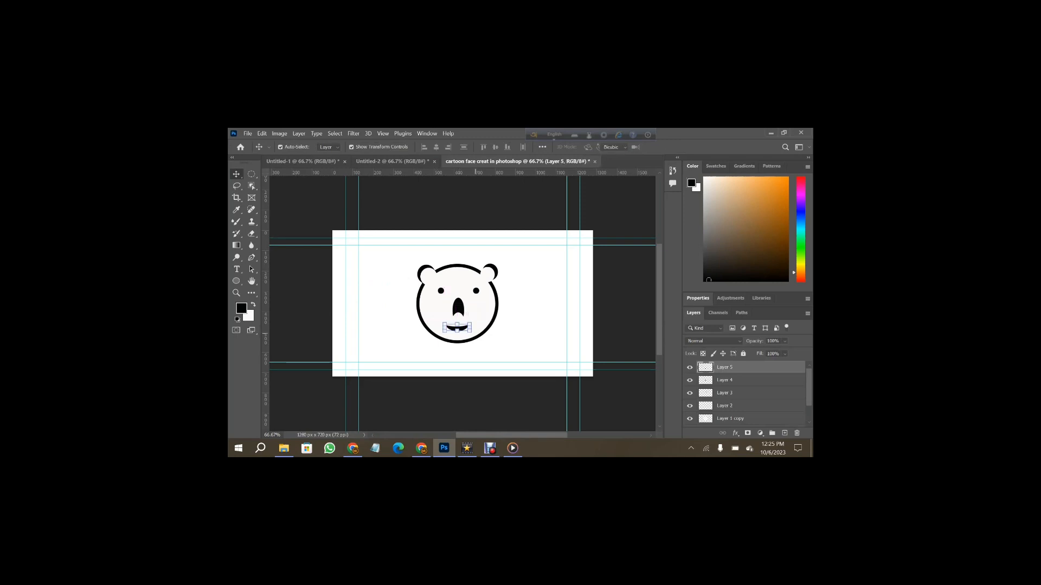
left_click_drag(479, 318, 480, 317)
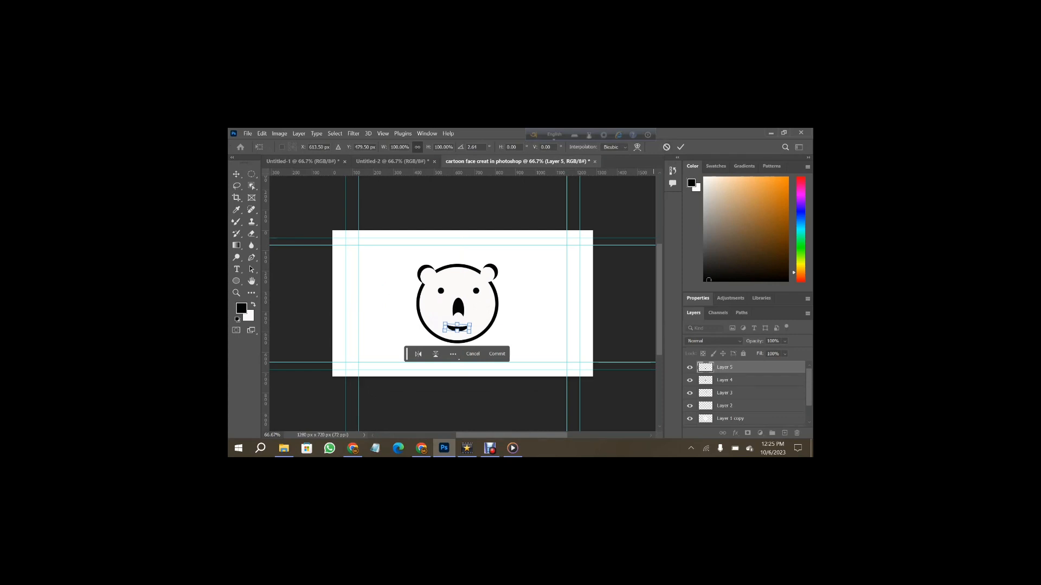
key("Return")
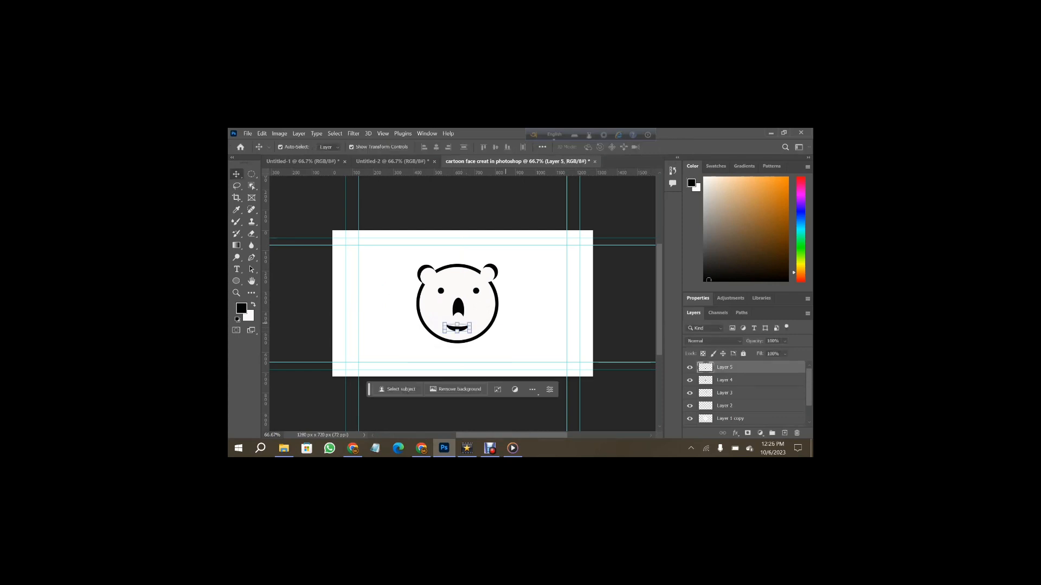
Step: Nudge the mouth slightly to the right beneath the nose and deselect its layer
key("Right")
key("Right")
key("Right")
key("Right")
left_click(534, 304)
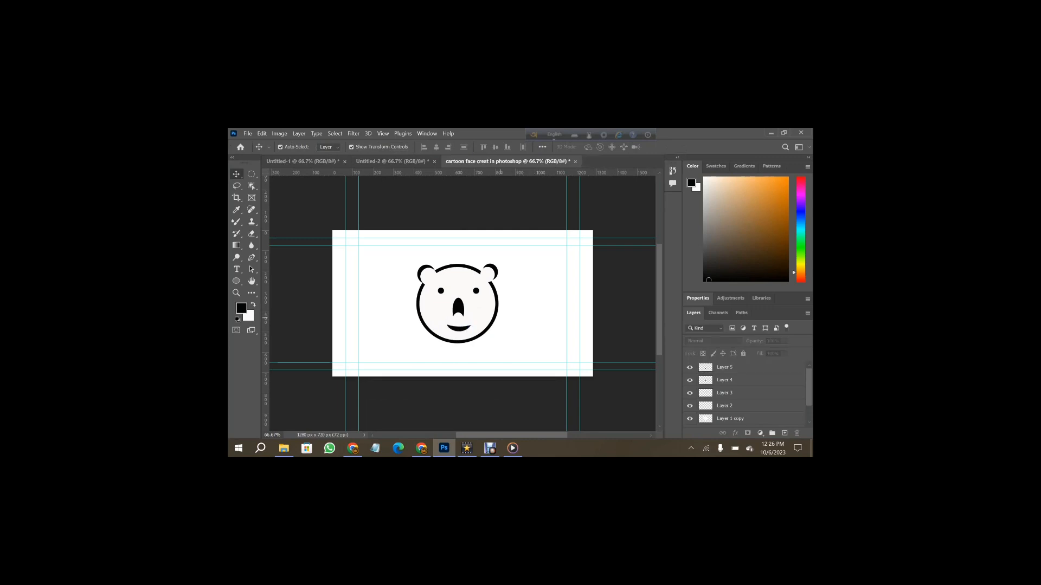
Step: Nudge the mouth slightly back to the left to centre it under the nose, leaving no layer selected
left_click(458, 328)
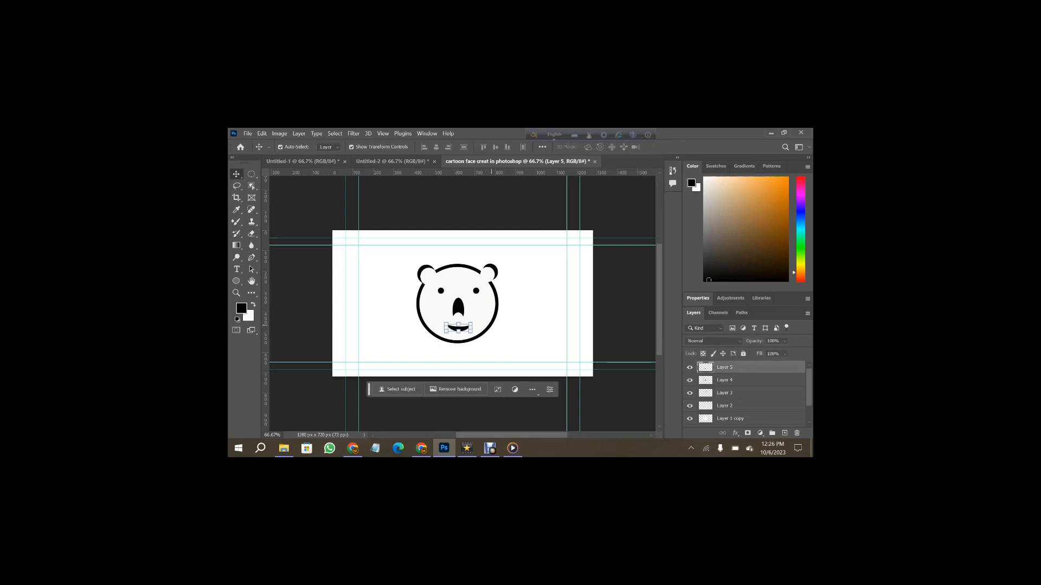
key("Left")
key("Left")
key("Left")
key("Left")
left_click(489, 310)
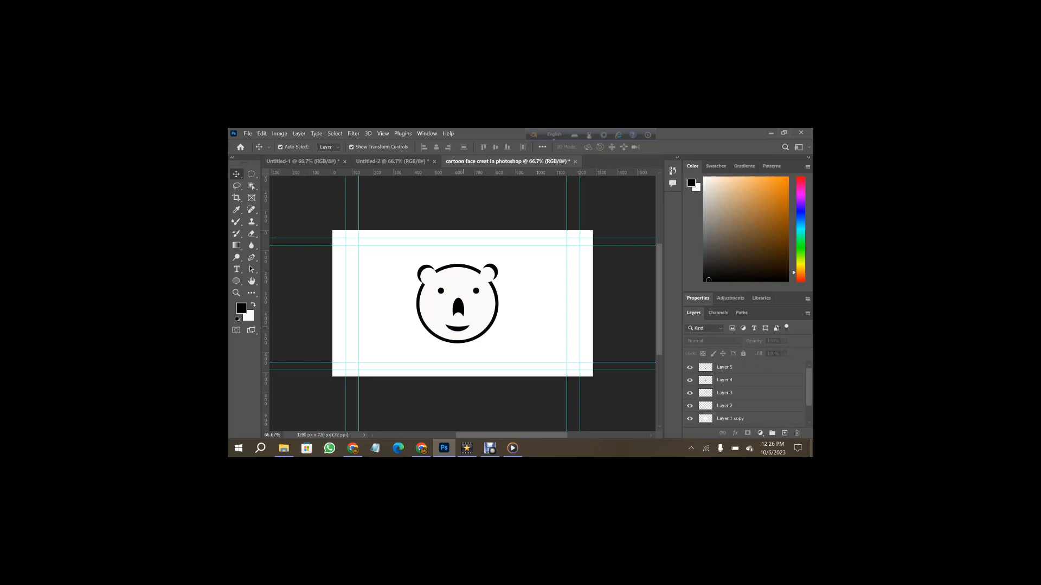
left_click(460, 328)
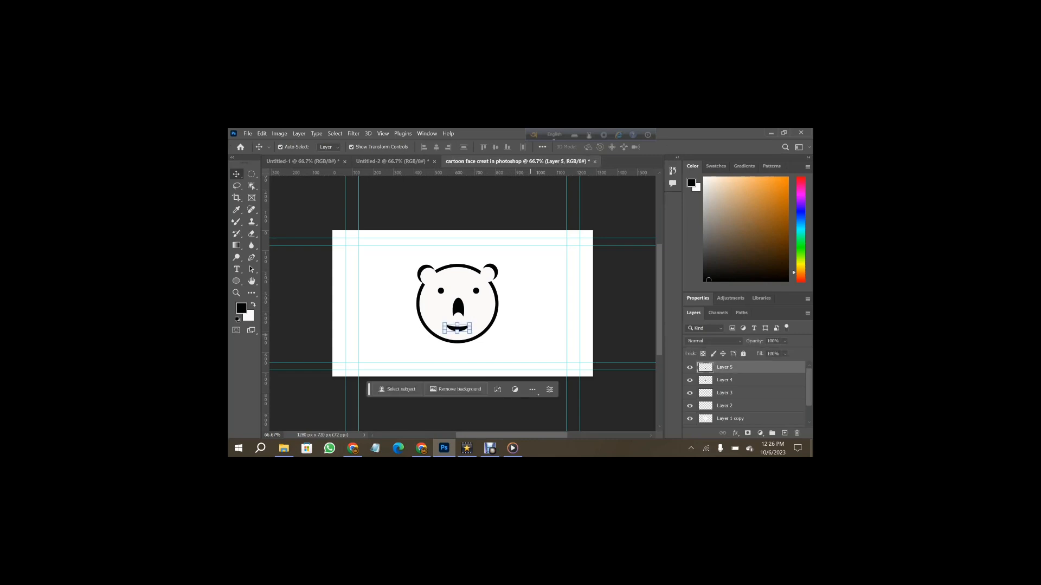
left_click(522, 328)
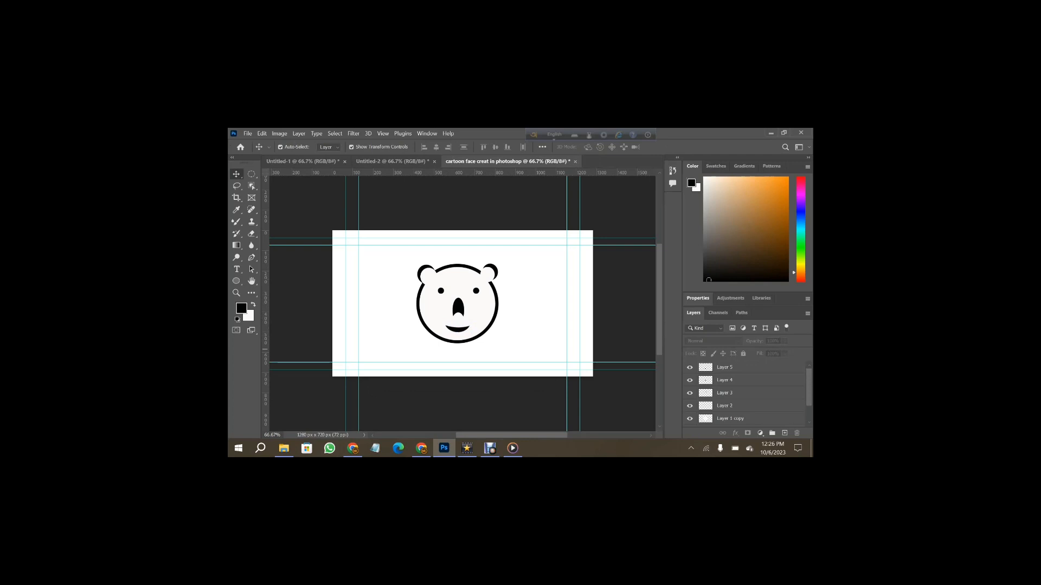
Step: Unlock the Background layer to convert it into a regular layer
left_click(726, 368)
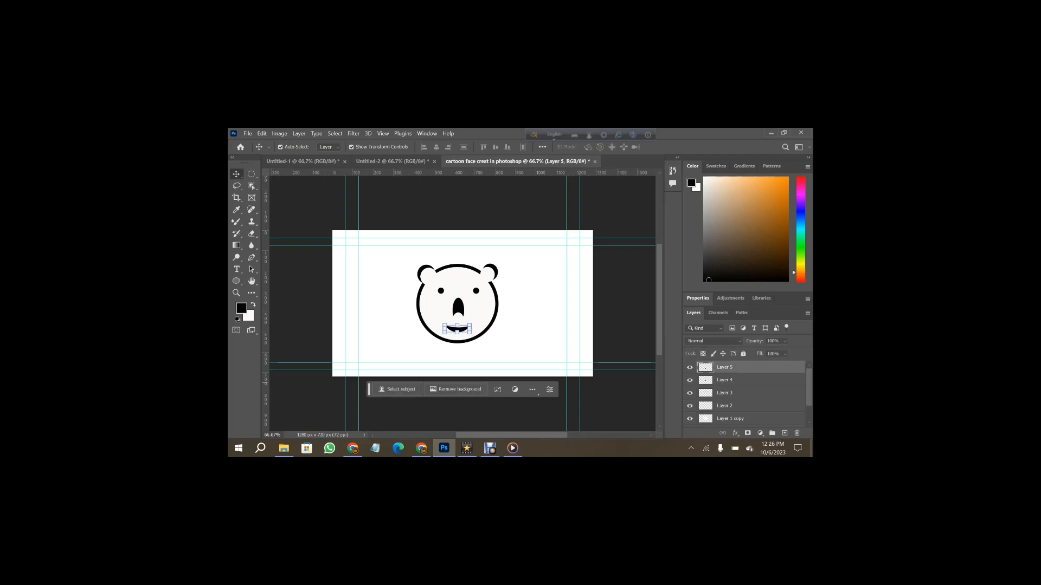
scroll(726, 382, "down", 2)
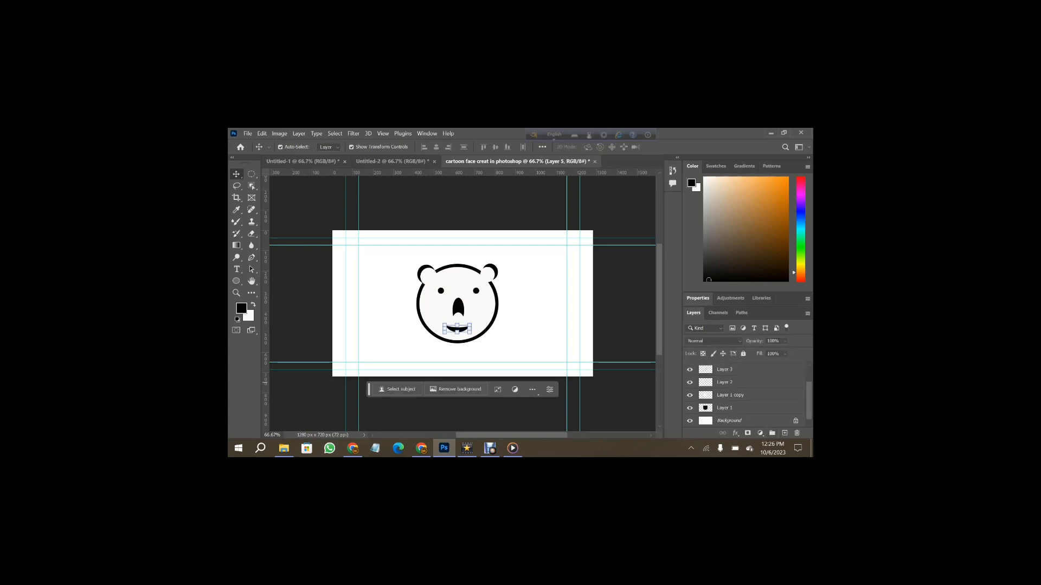
left_click(795, 421)
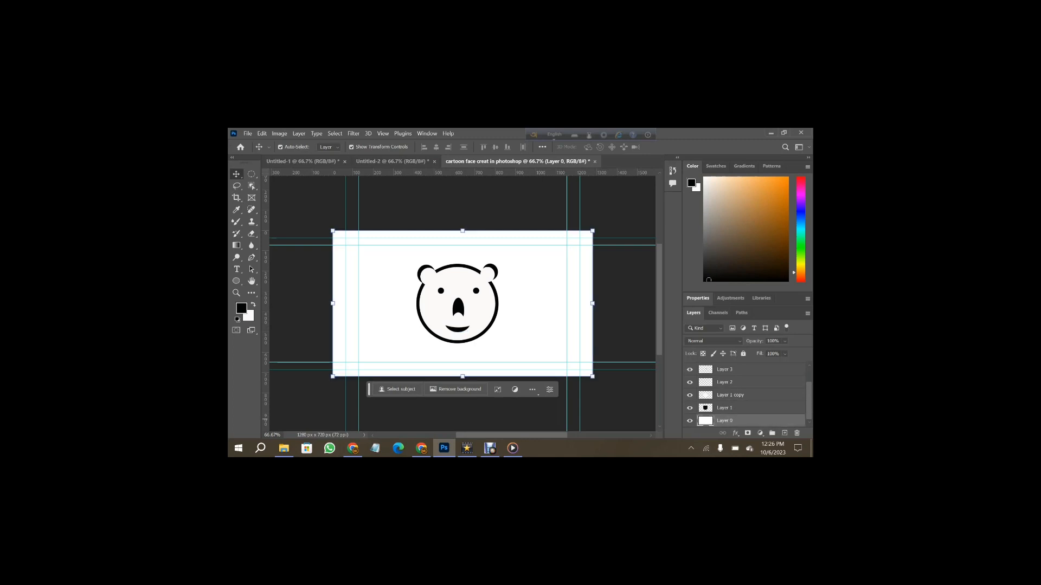
Step: Group all the bear face layers, from Layer 1 up to Layer 5, leaving the white background layer outside
left_click(725, 408)
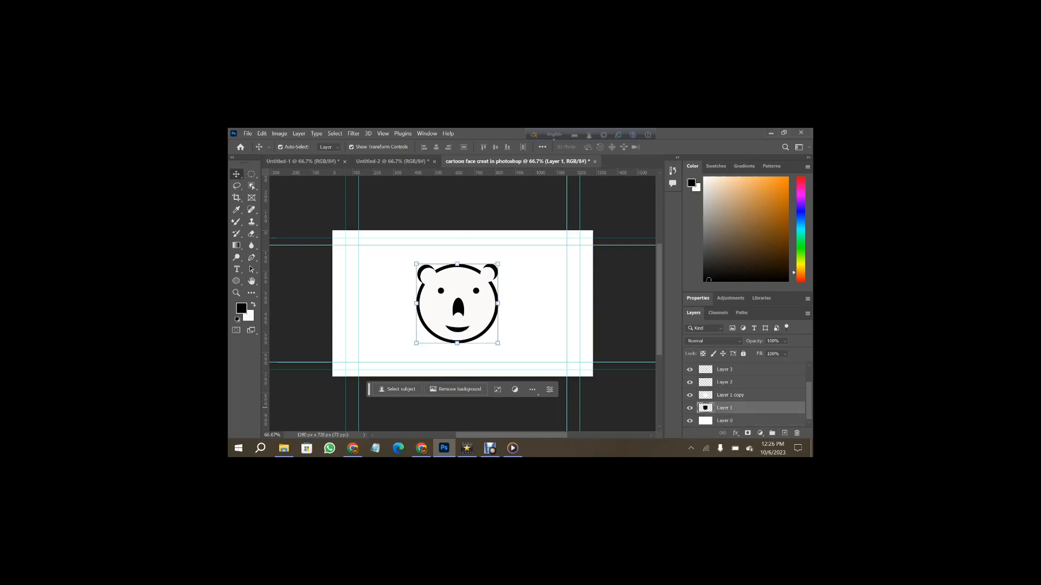
scroll(725, 408, "up", 2)
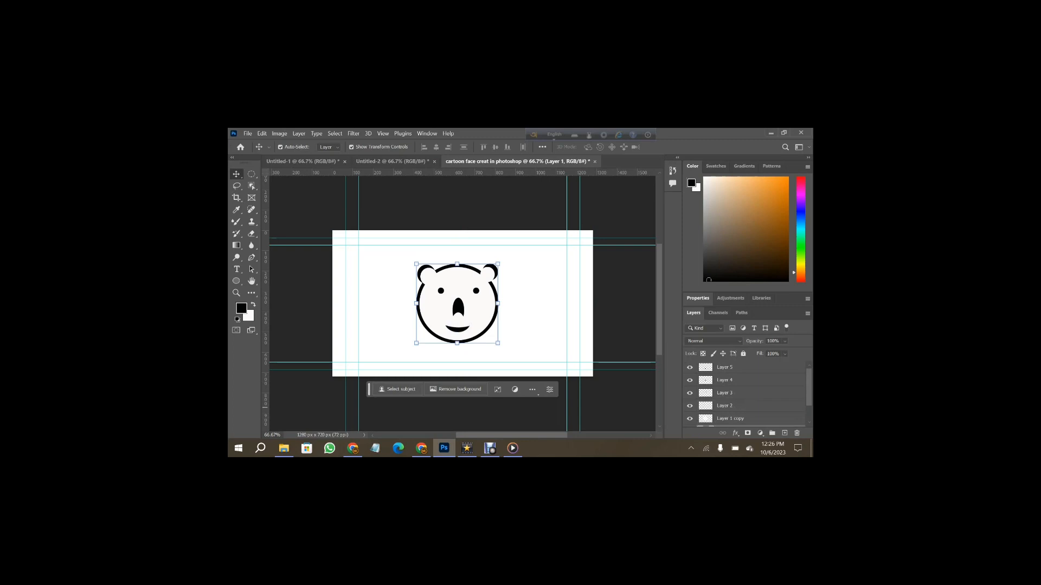
left_click(725, 368, "shift")
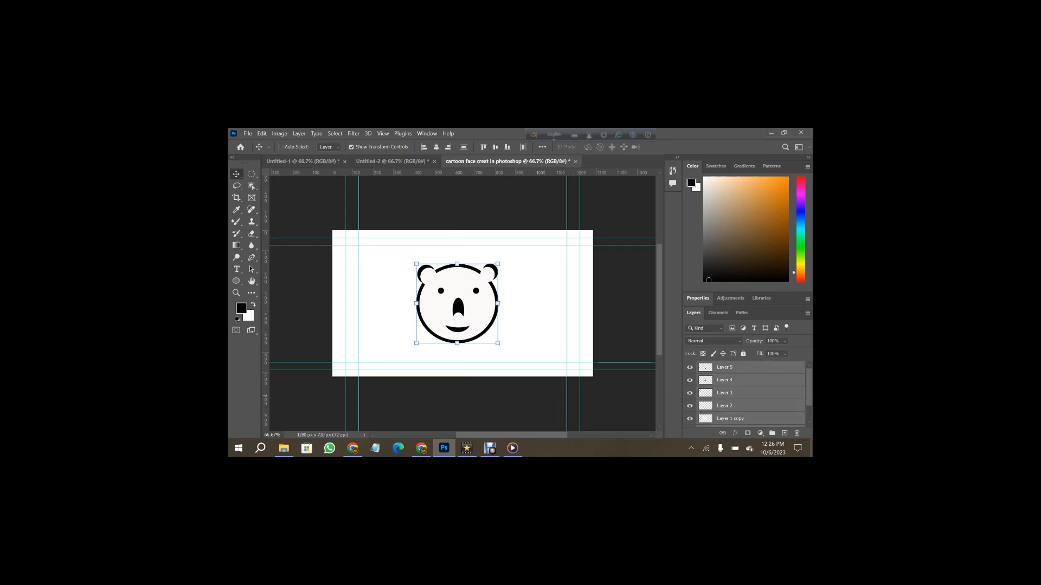
key("ctrl+g")
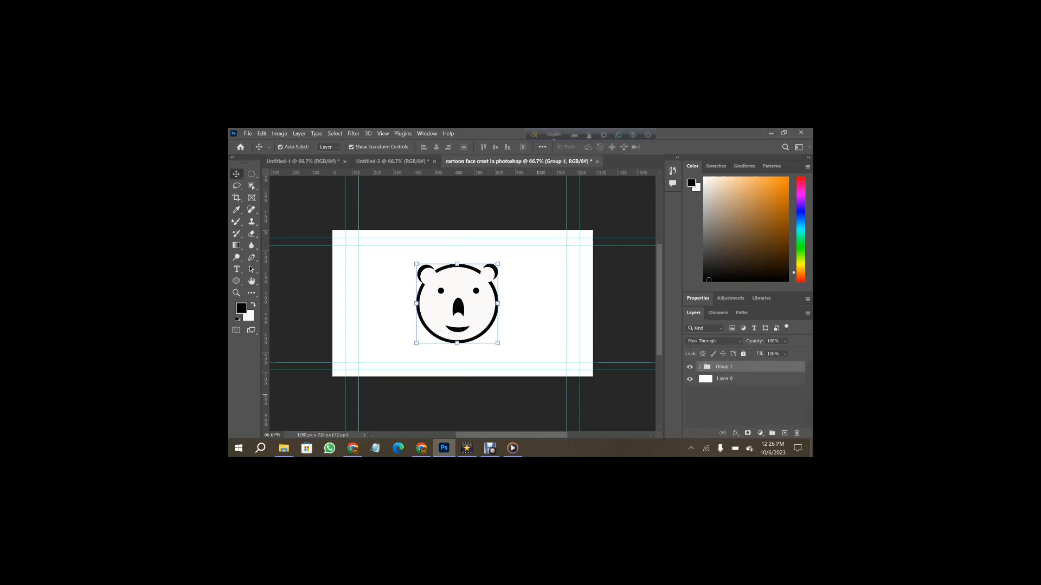
Step: Align the bear group to the horizontal centre of the white background layer and leave only the group selected
left_click(725, 379, "ctrl")
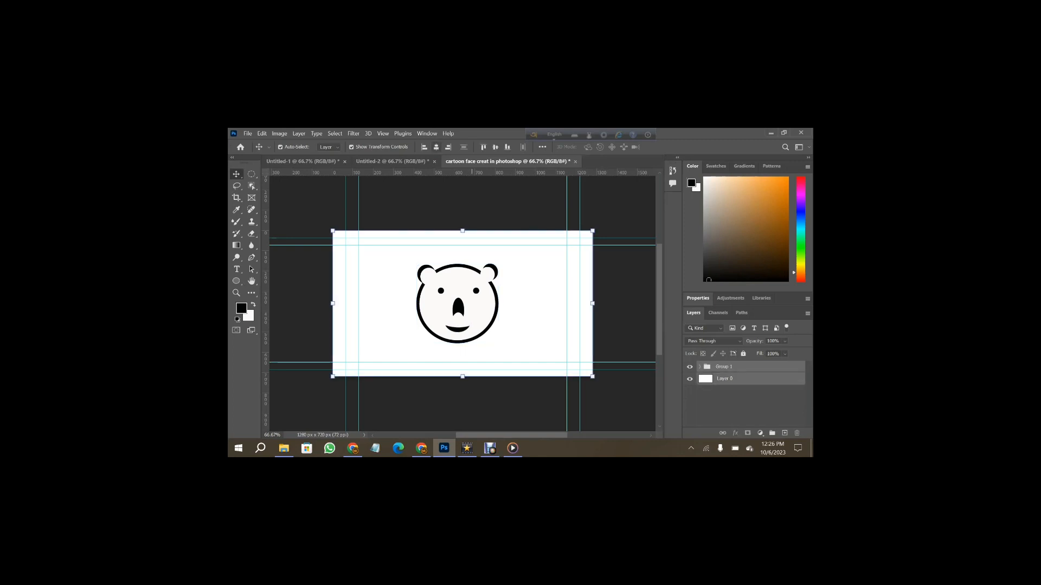
left_click(435, 147)
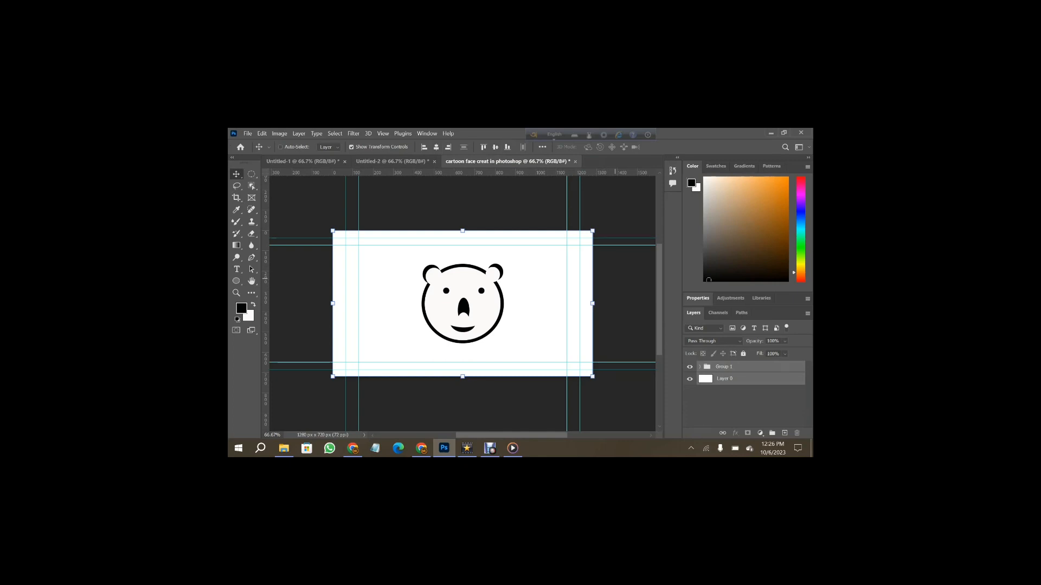
left_click(280, 147)
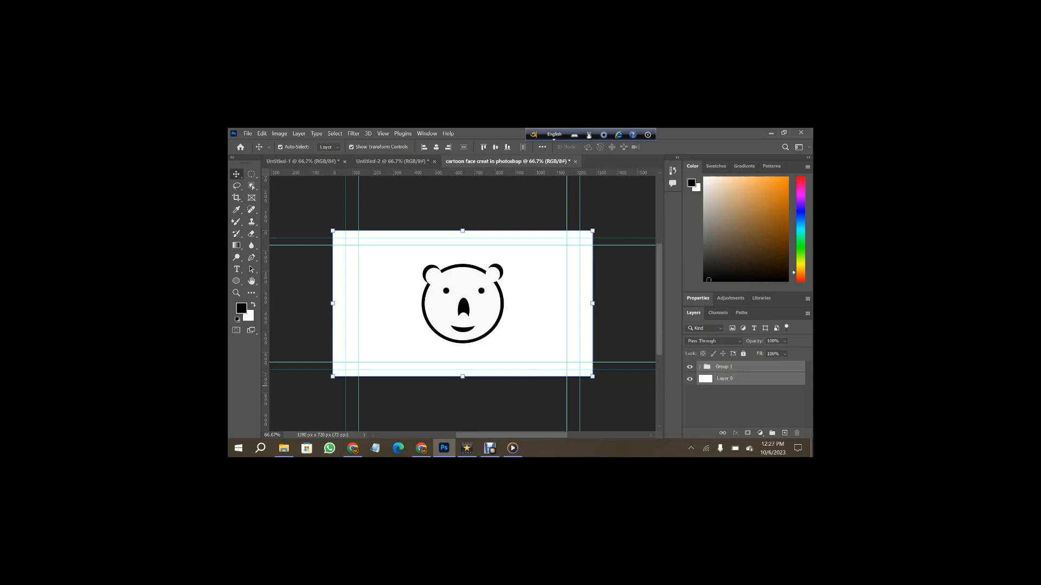
left_click(724, 367)
left_click(725, 378)
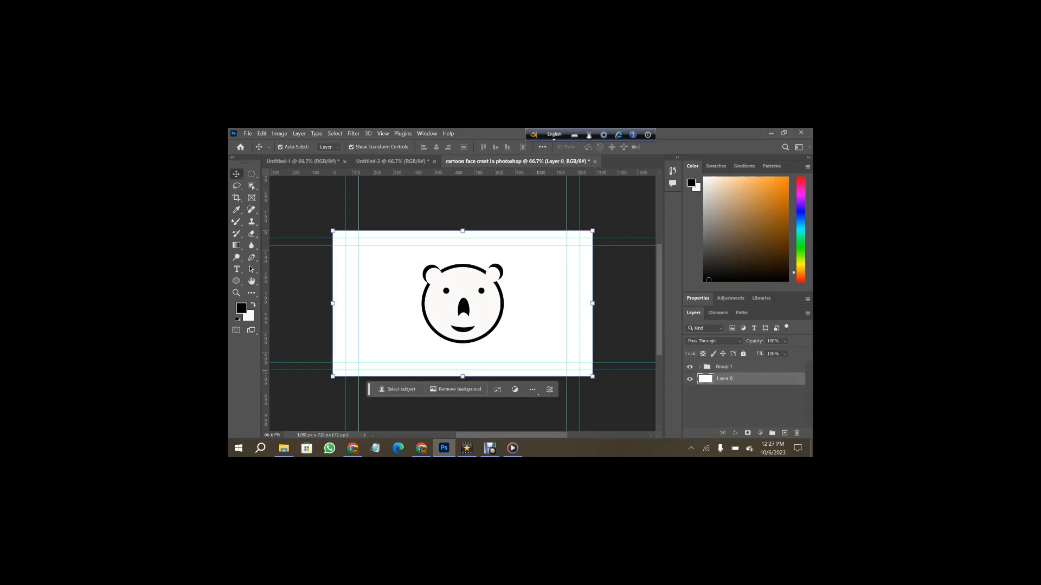
left_click(724, 366)
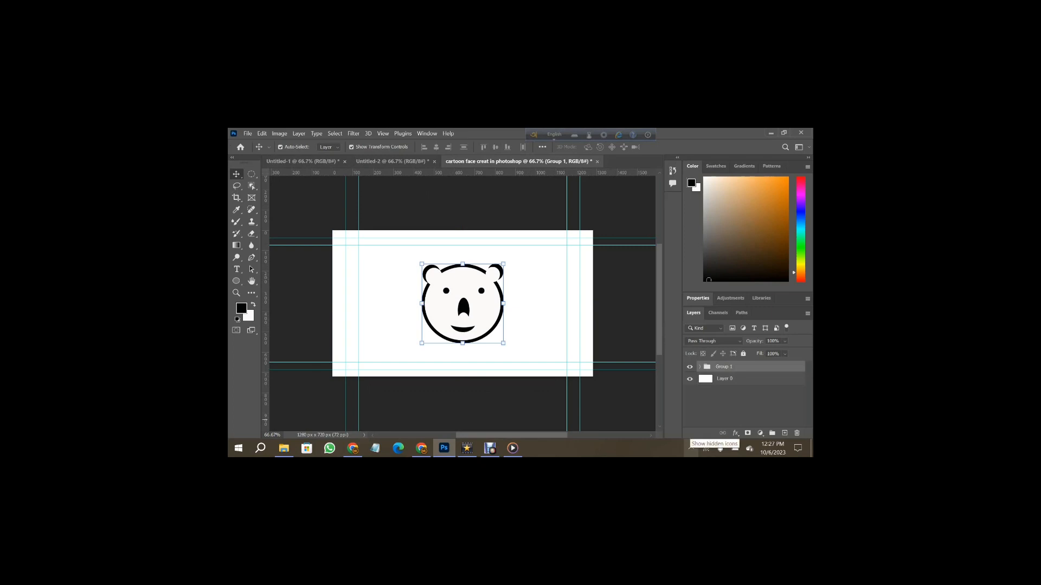
left_click(691, 448)
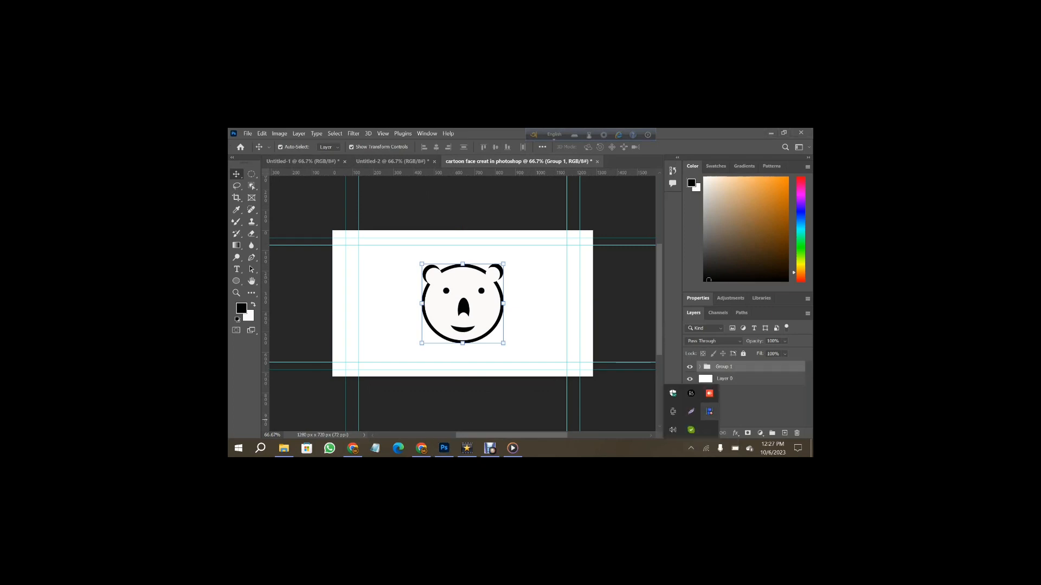
left_click(709, 411)
right_click(709, 411)
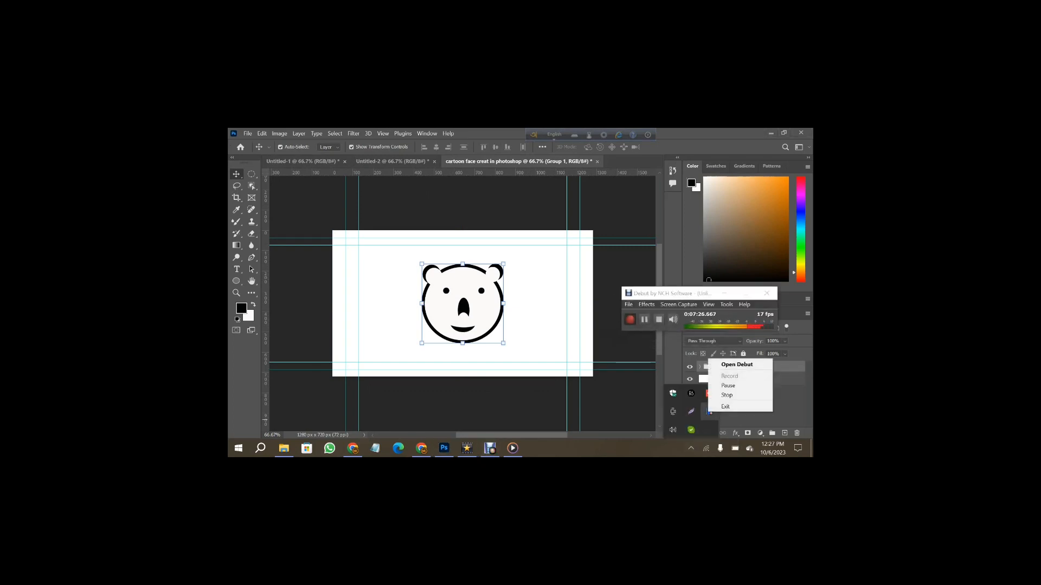